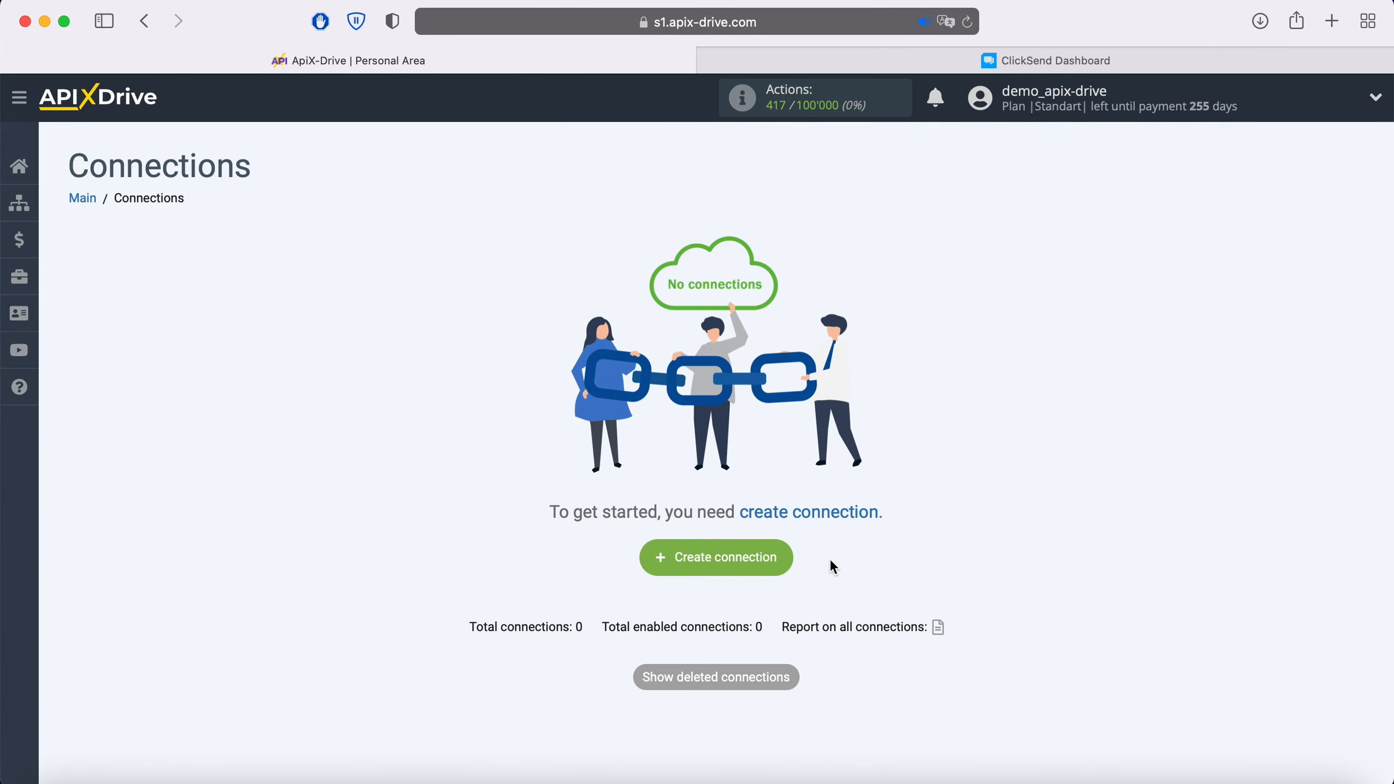
Create a new connection with Facebook as the data source system.
{"action": "left_click", "coordinate": [771, 561]}
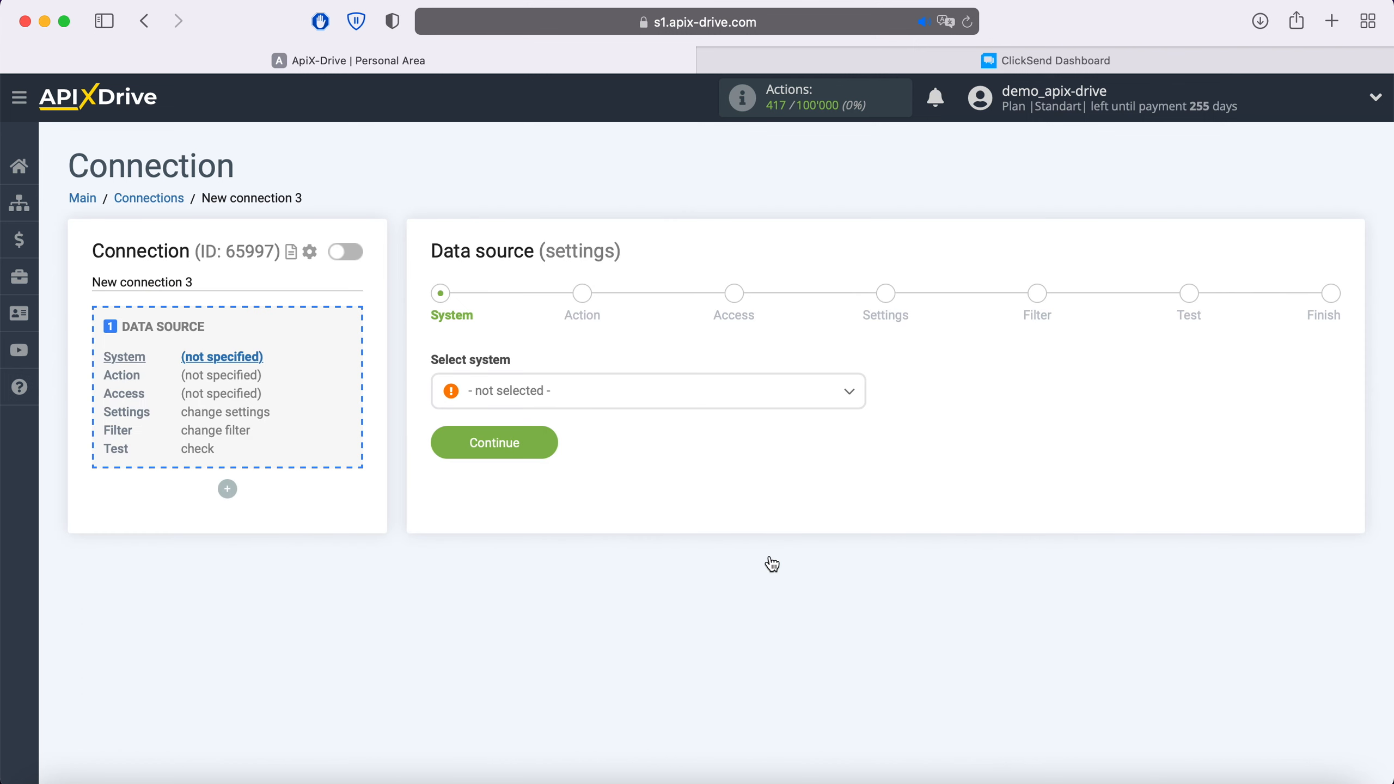
{"action": "left_click", "coordinate": [603, 391]}
{"action": "scroll", "coordinate": [620, 518], "scroll_direction": "down", "scroll_amount": 5}
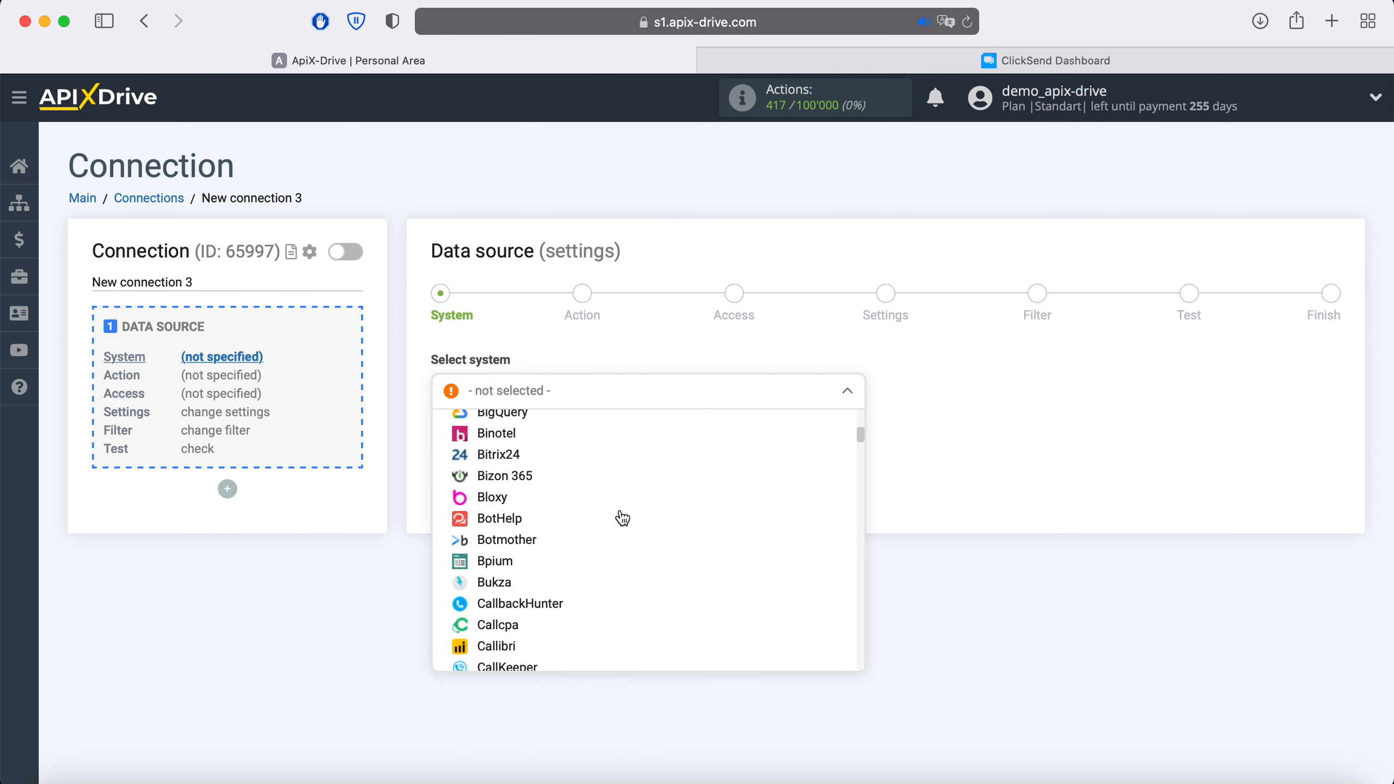
{"action": "scroll", "coordinate": [620, 517], "scroll_direction": "down", "scroll_amount": 10}
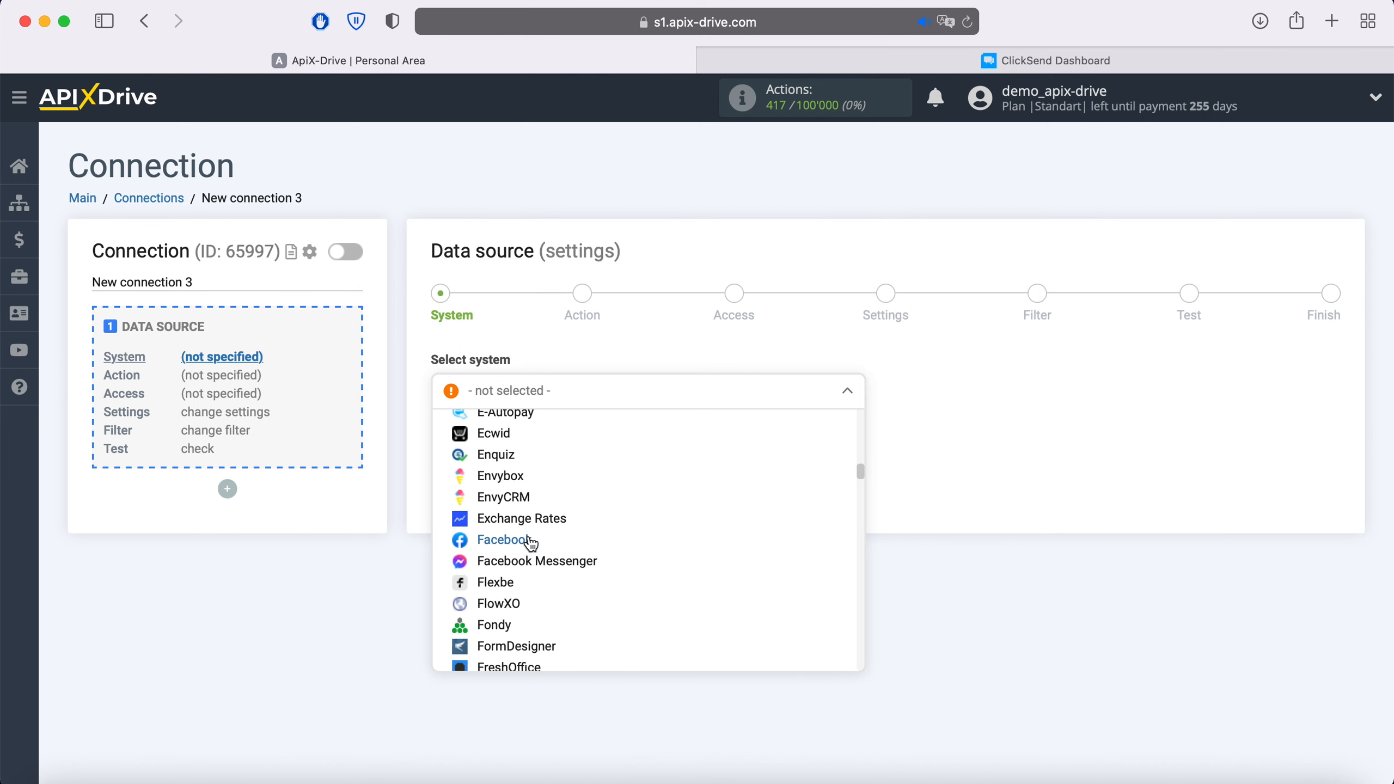
{"action": "left_click", "coordinate": [528, 541]}
{"action": "left_click", "coordinate": [546, 445]}
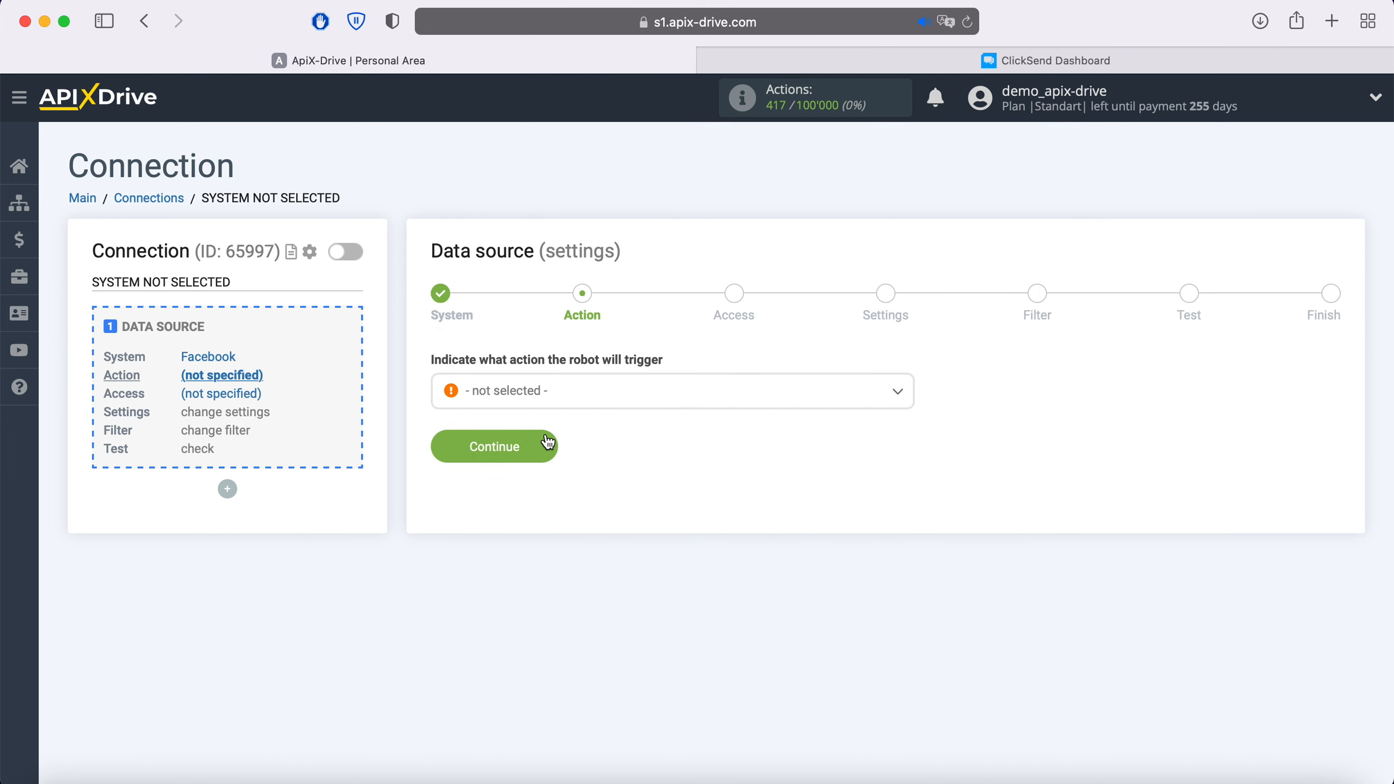
Set the Facebook source action to Get Leads (new) and proceed to the access stage.
{"action": "left_click", "coordinate": [567, 394]}
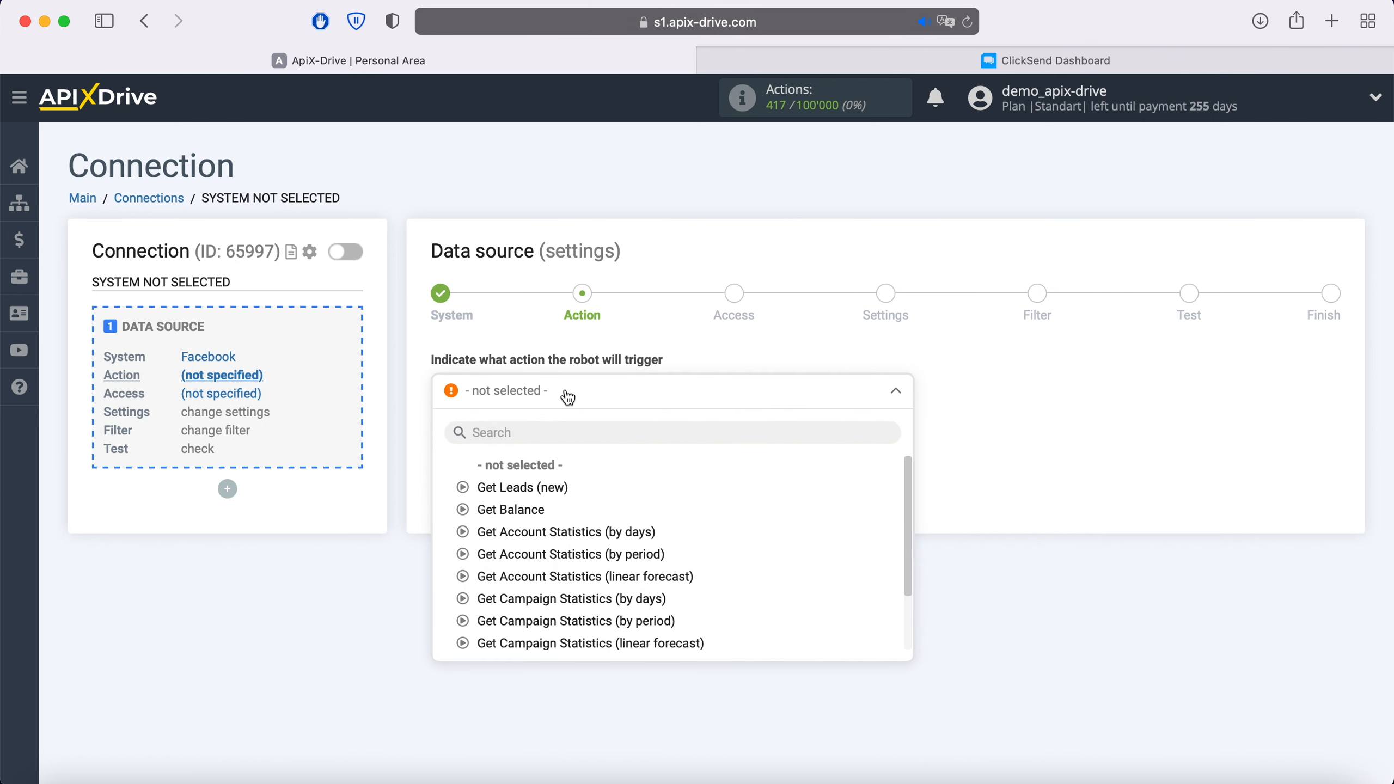
{"action": "left_click", "coordinate": [550, 487]}
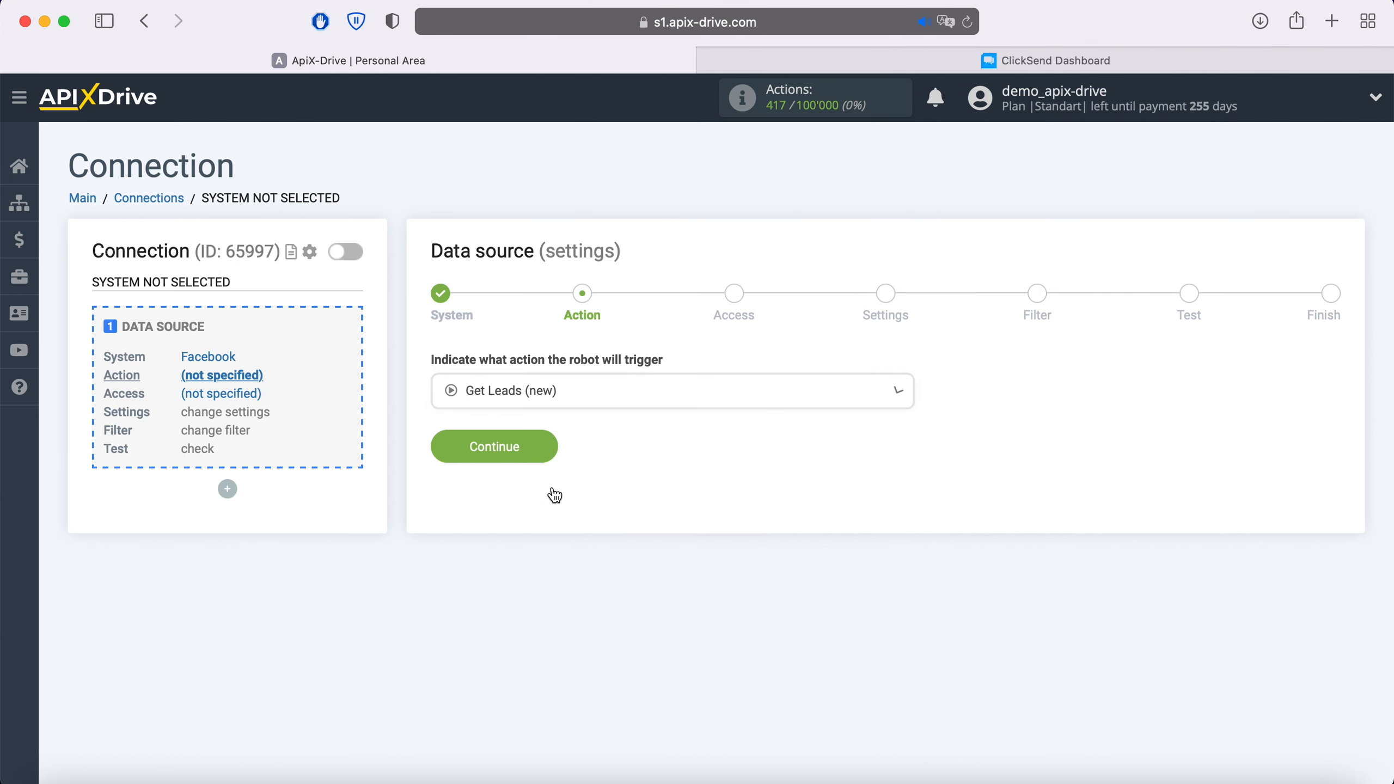
{"action": "left_click", "coordinate": [544, 451]}
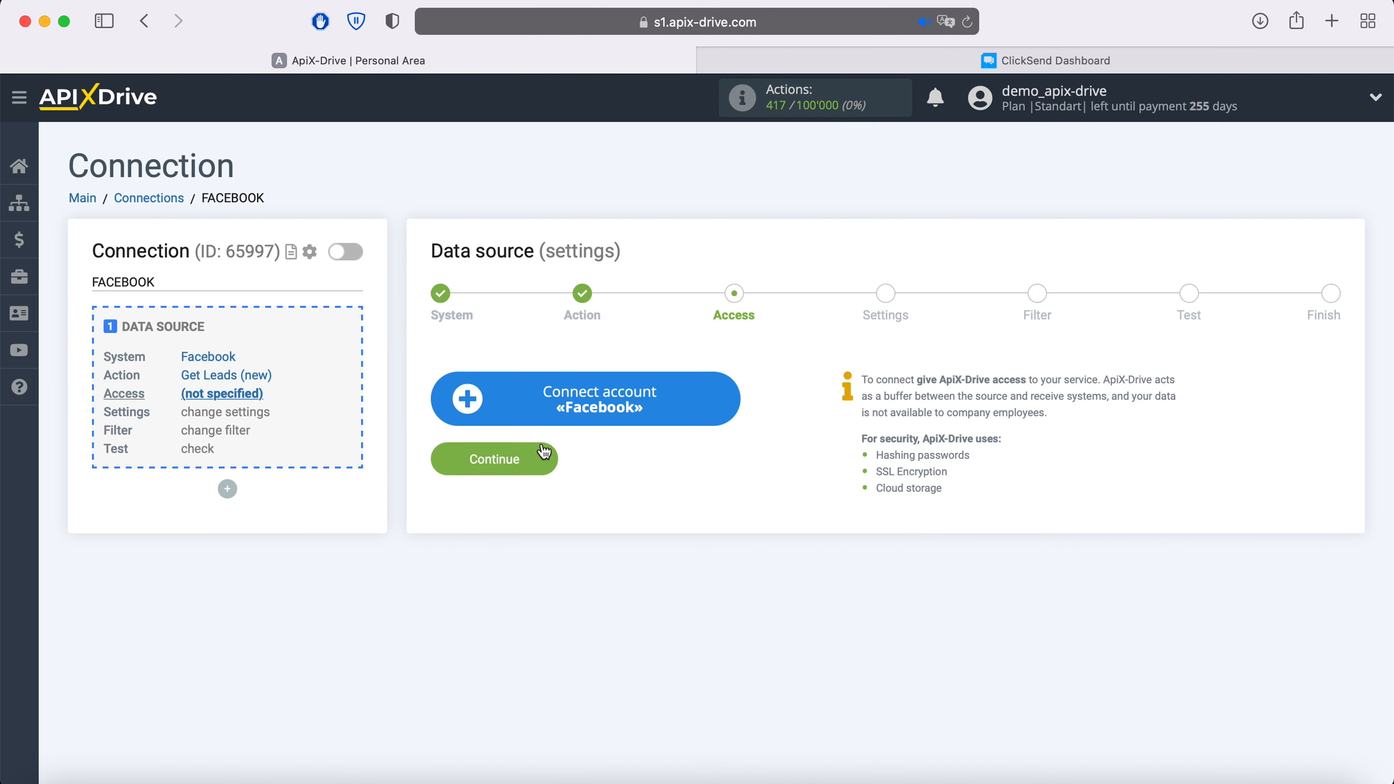
Start connecting a Facebook account and log in with the saved e-mail and password.
{"action": "left_click", "coordinate": [725, 403]}
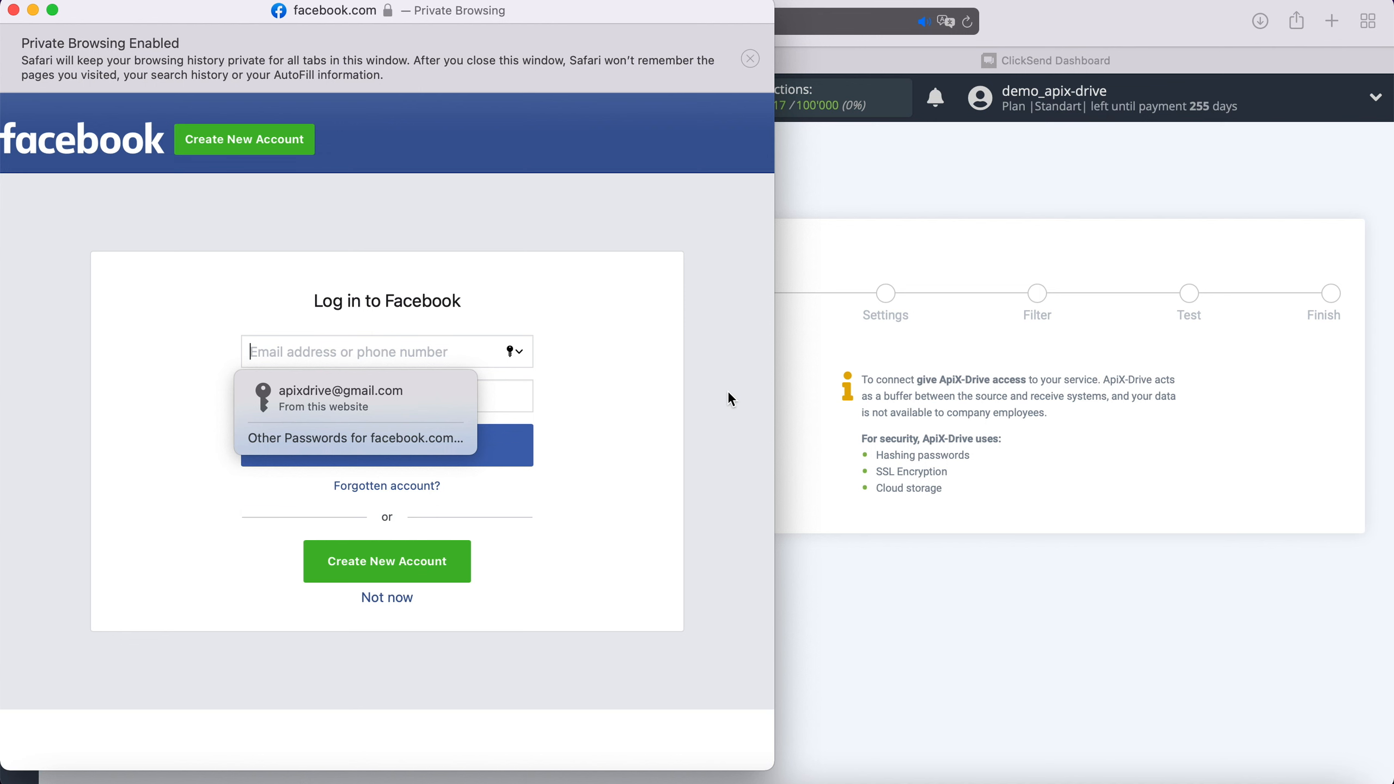
{"action": "left_click", "coordinate": [340, 394]}
{"action": "left_click", "coordinate": [470, 456]}
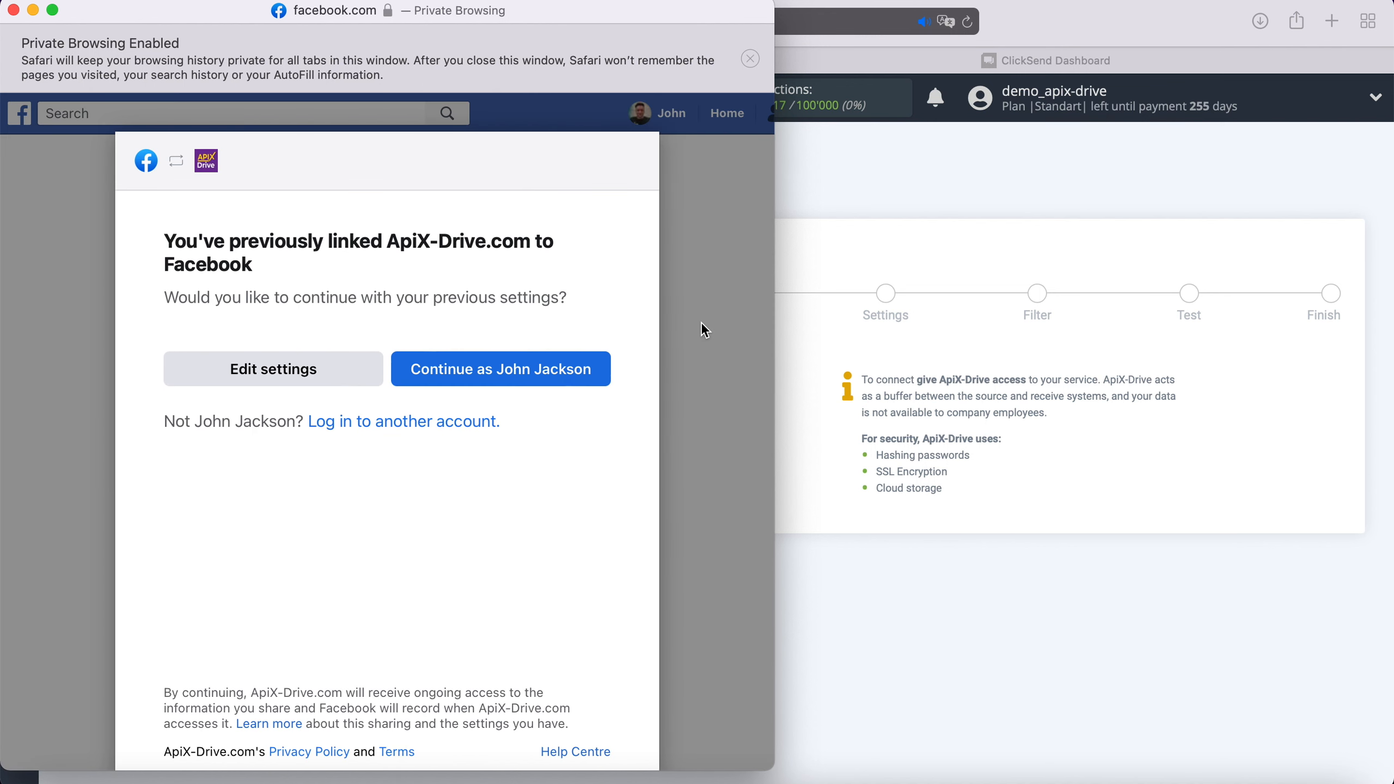
Edit the ApiX-Drive link settings, keeping all three Pages and every permission enabled, and finish the Facebook authorization.
{"action": "left_click", "coordinate": [348, 378]}
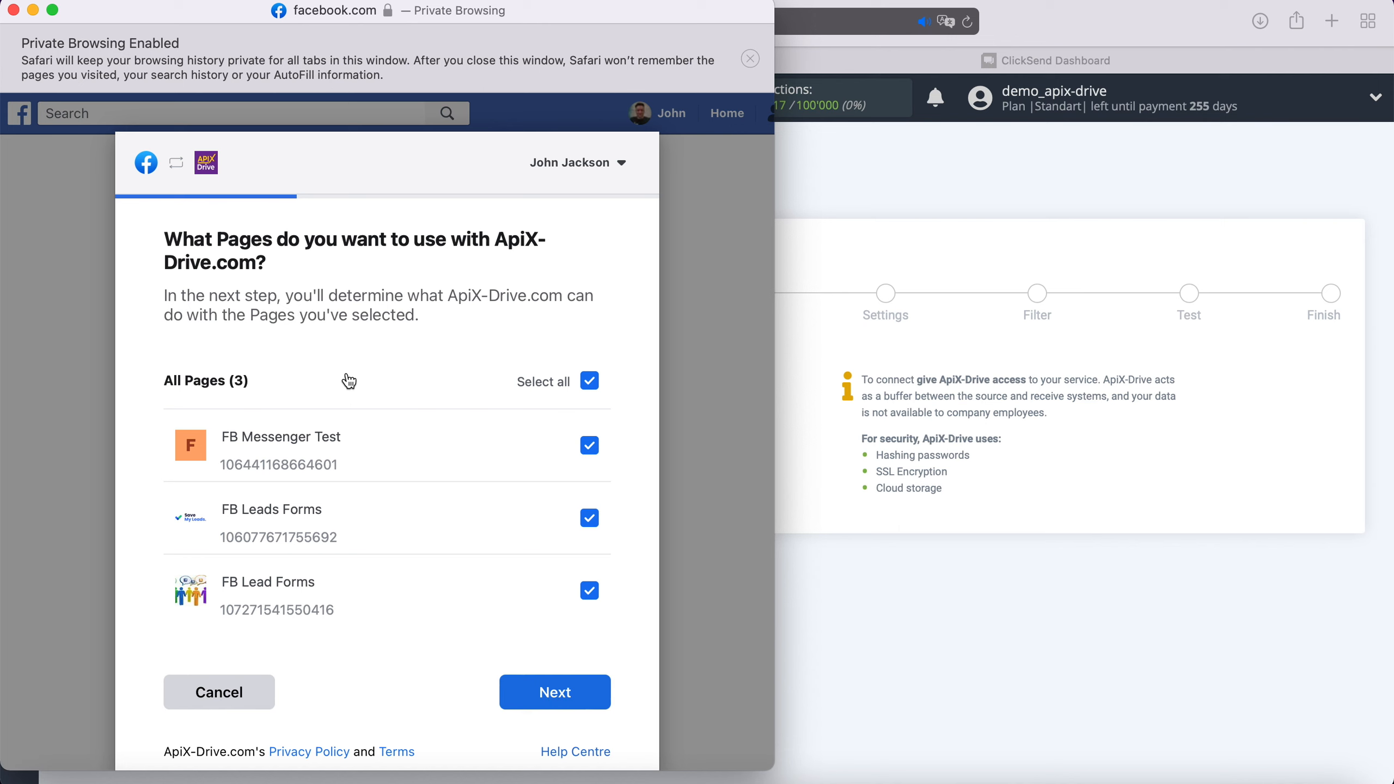
{"action": "left_click", "coordinate": [597, 695]}
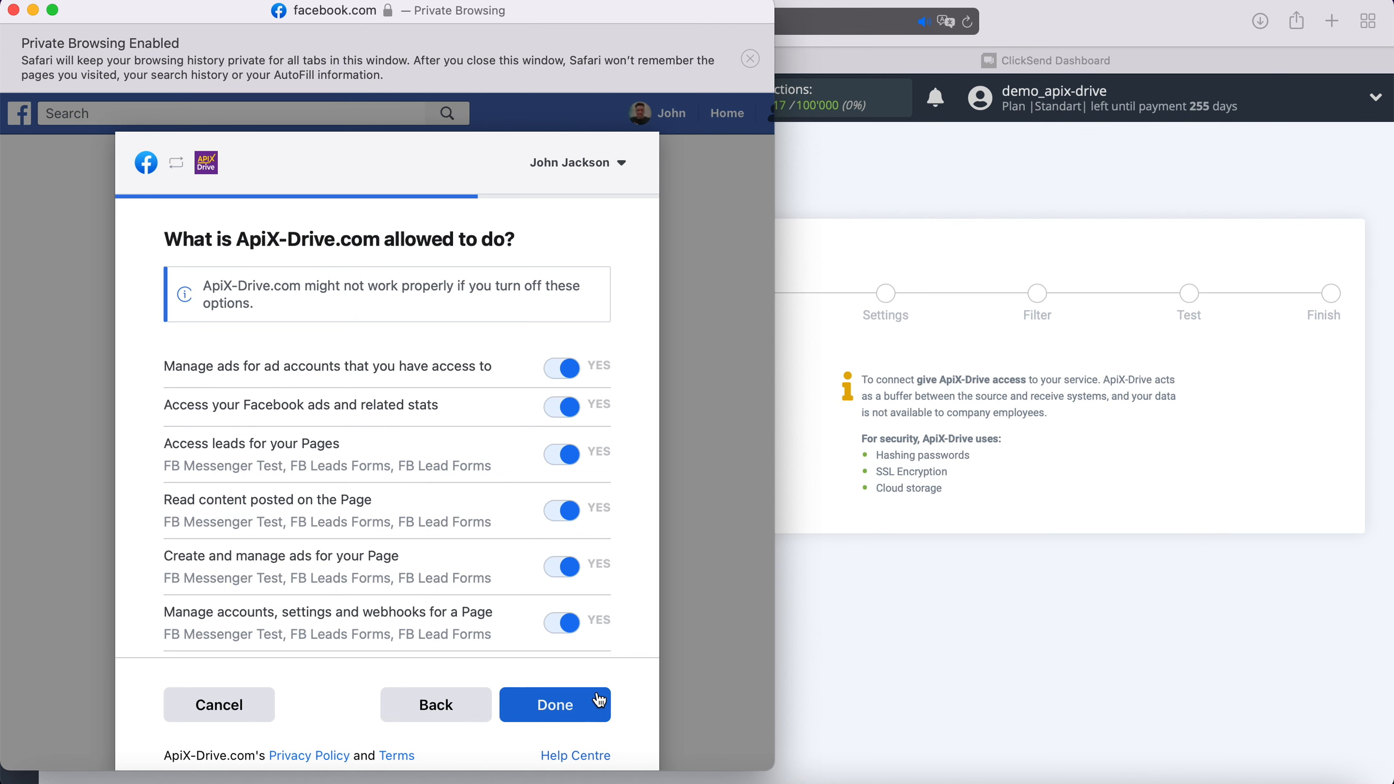
{"action": "left_click", "coordinate": [598, 700]}
{"action": "left_click", "coordinate": [404, 426]}
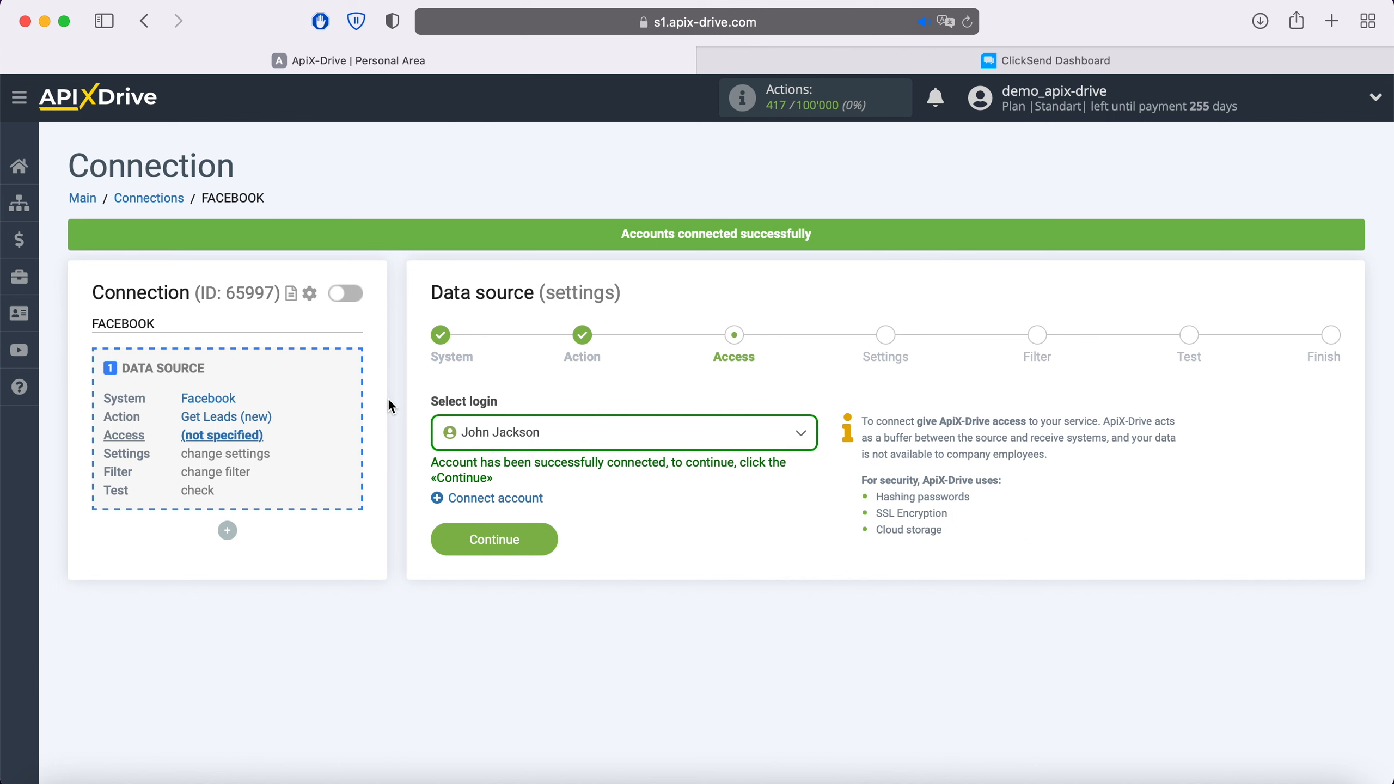
Select the newly connected Facebook account as the data source login and continue to its settings.
{"action": "left_click", "coordinate": [748, 442]}
{"action": "left_click", "coordinate": [538, 553]}
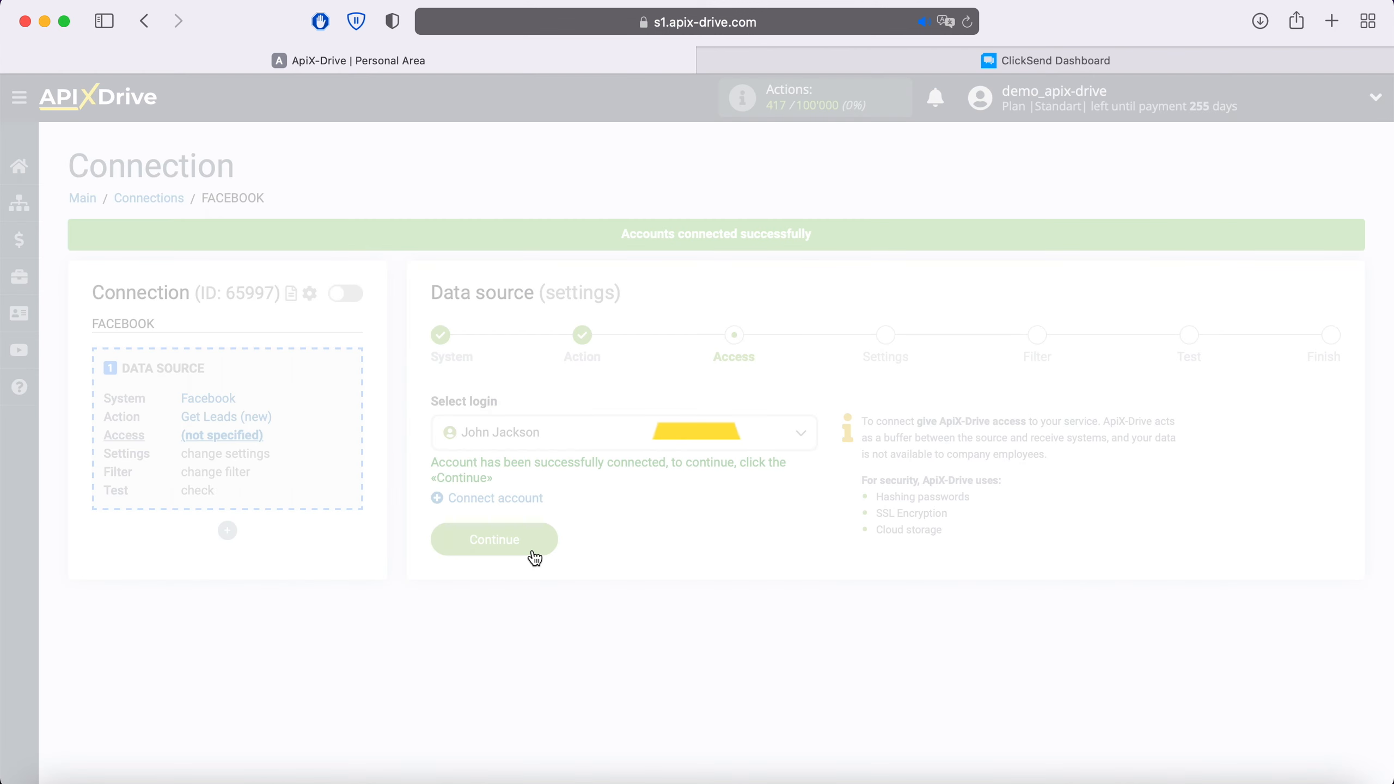
{"action": "left_click", "coordinate": [535, 544]}
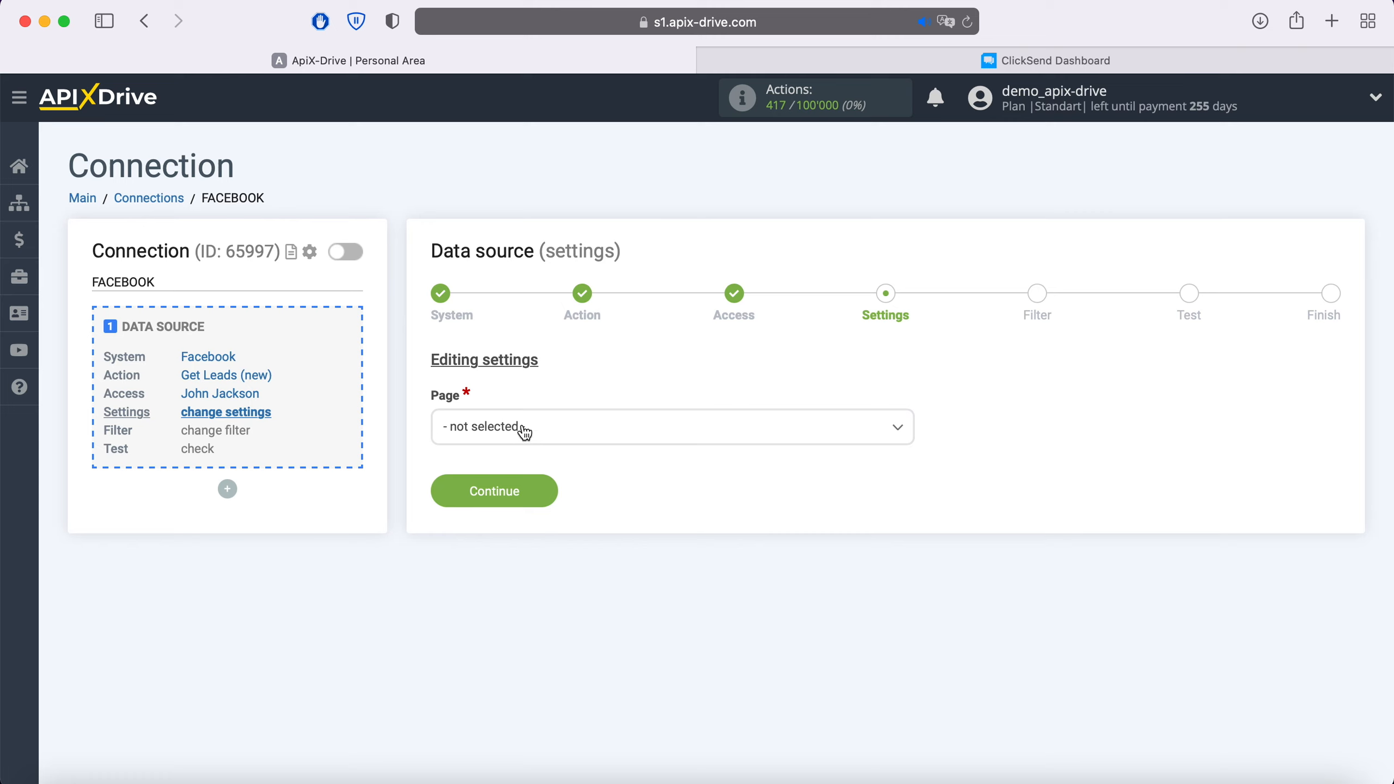
Set the page to FB Leads Forms, choose to select forms individually, and enable only FB Lead Form 20.05.2021.
{"action": "left_click", "coordinate": [522, 432]}
{"action": "left_click", "coordinate": [516, 527]}
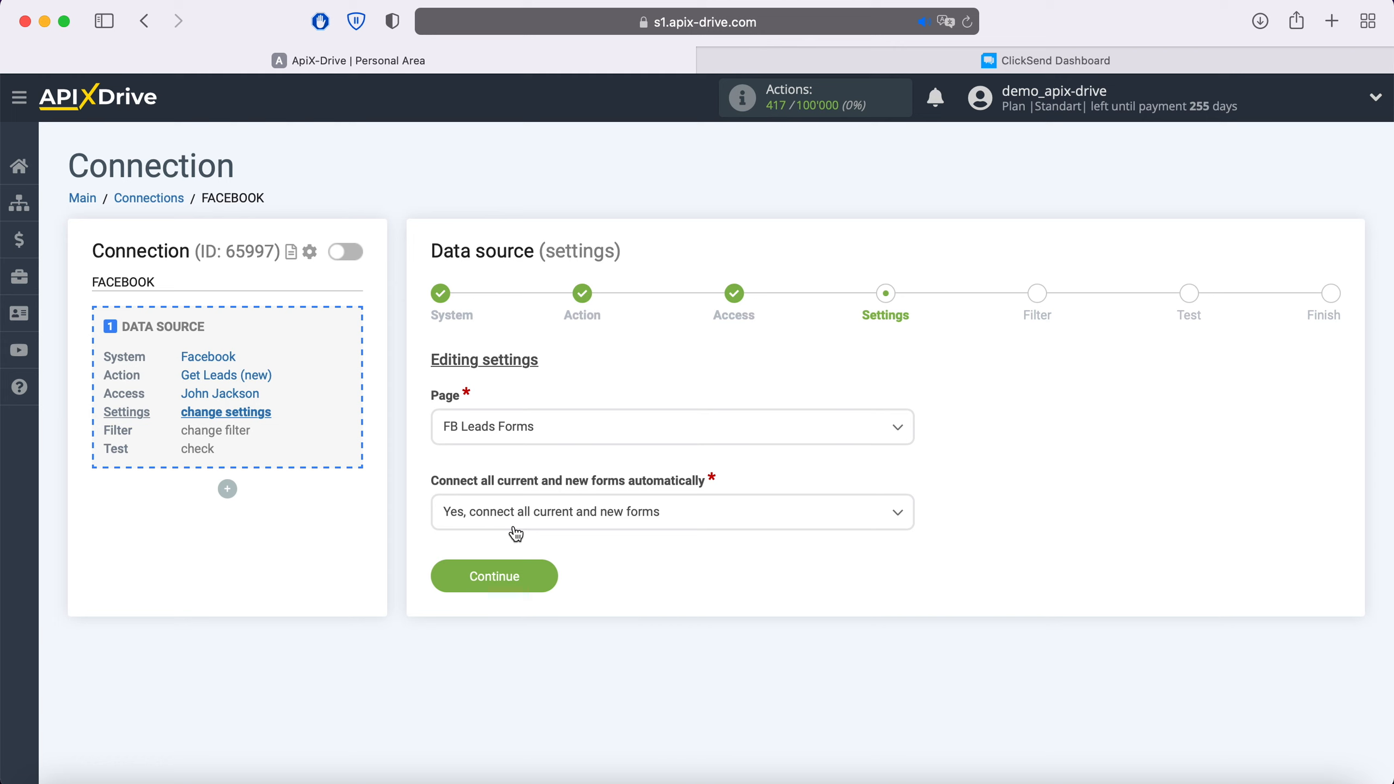
{"action": "left_click", "coordinate": [717, 523]}
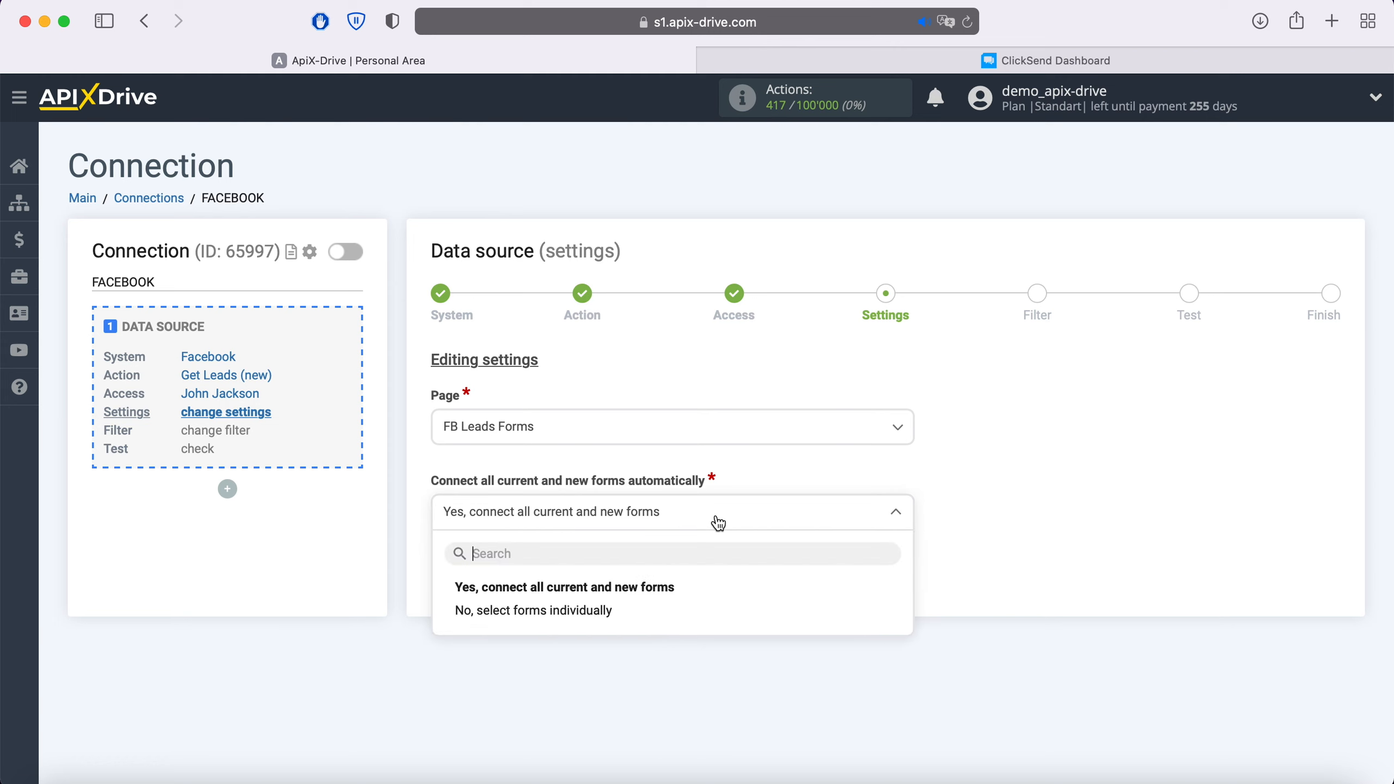
{"action": "left_click", "coordinate": [590, 610]}
{"action": "left_click", "coordinate": [439, 589]}
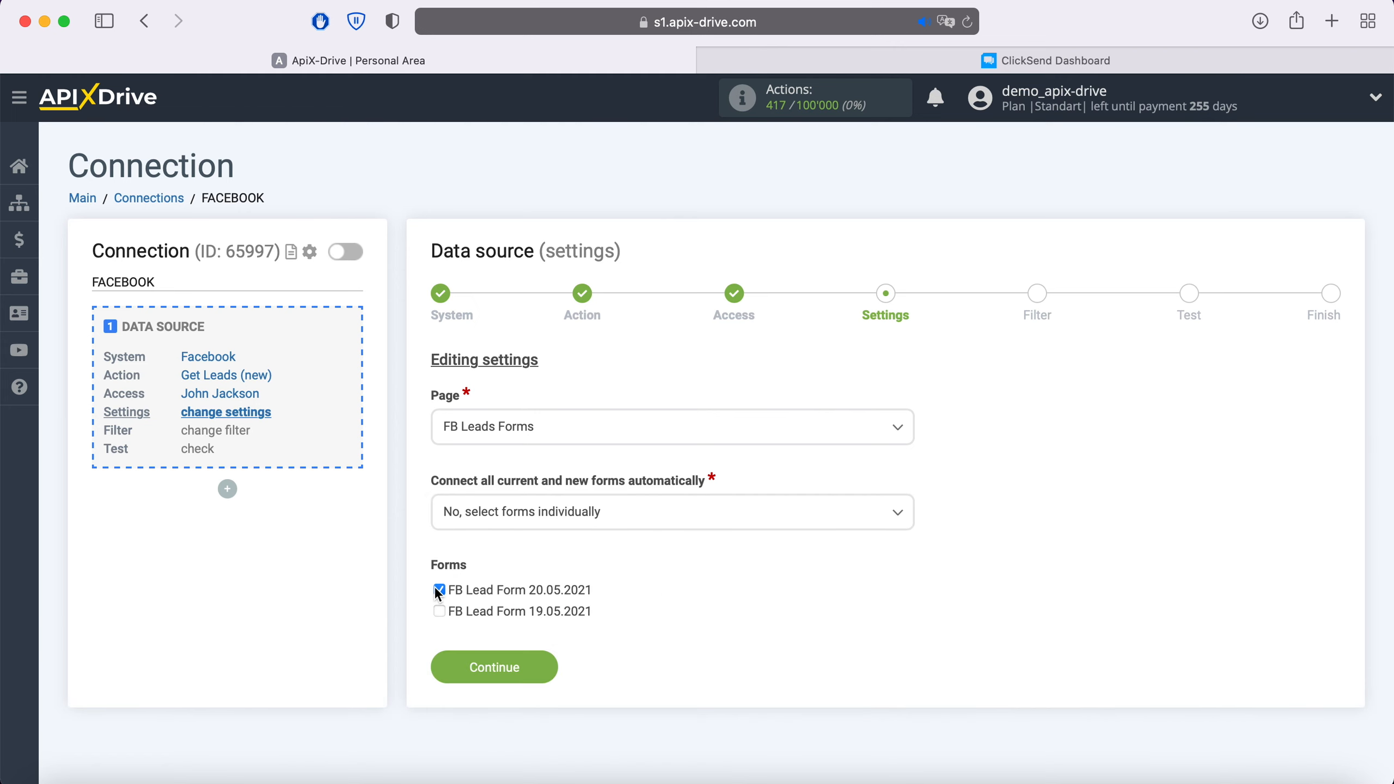
{"action": "left_click", "coordinate": [526, 668]}
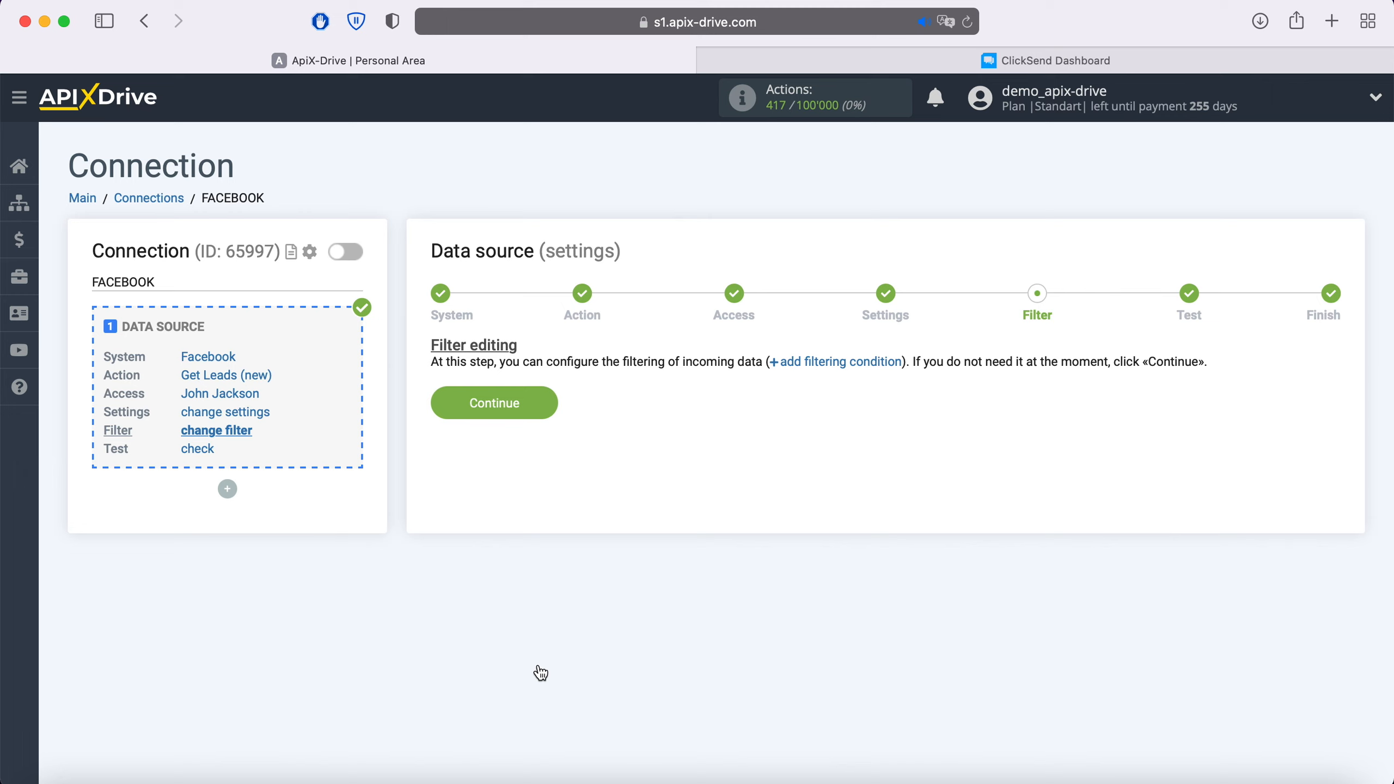
Skip the source filter, review the Facebook test data, and complete the data source setup.
{"action": "left_click", "coordinate": [546, 406]}
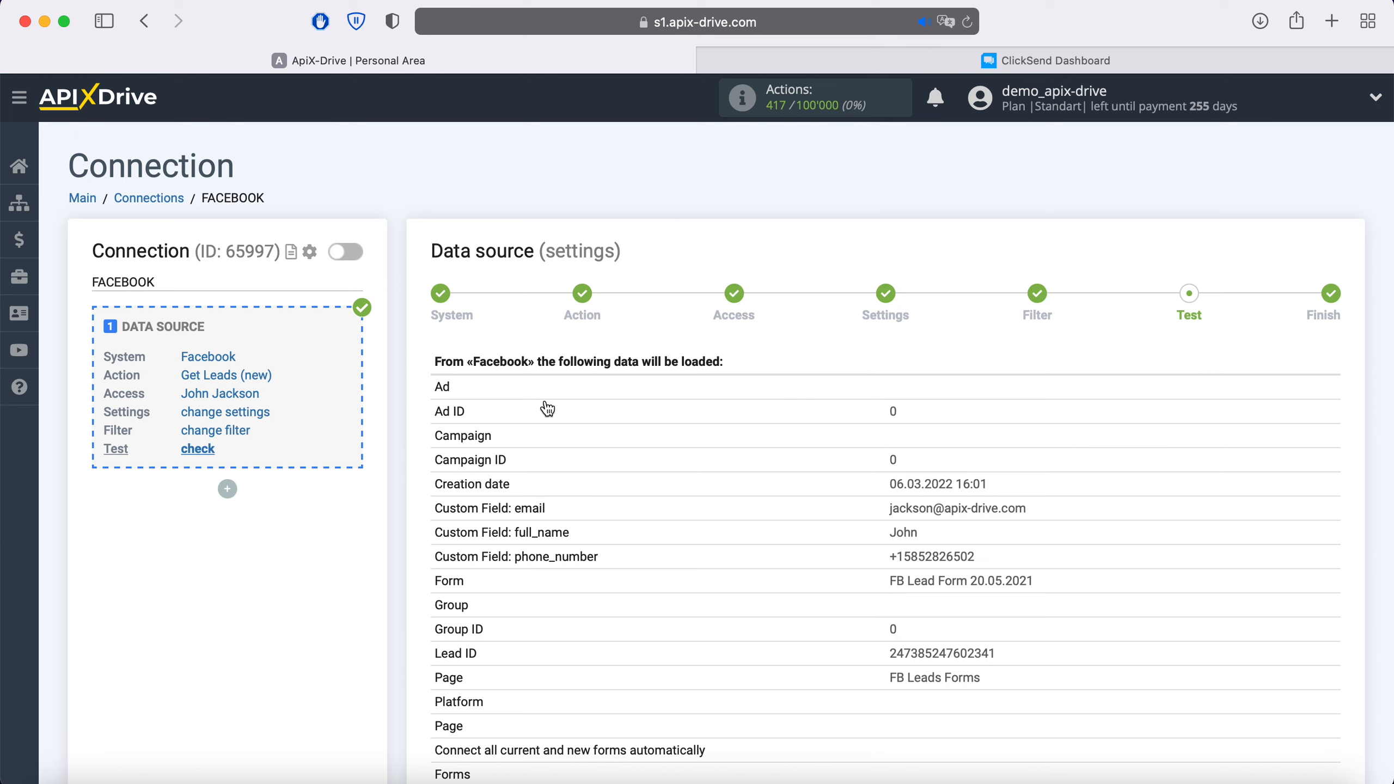
{"action": "scroll", "coordinate": [548, 409], "scroll_direction": "down", "scroll_amount": 3}
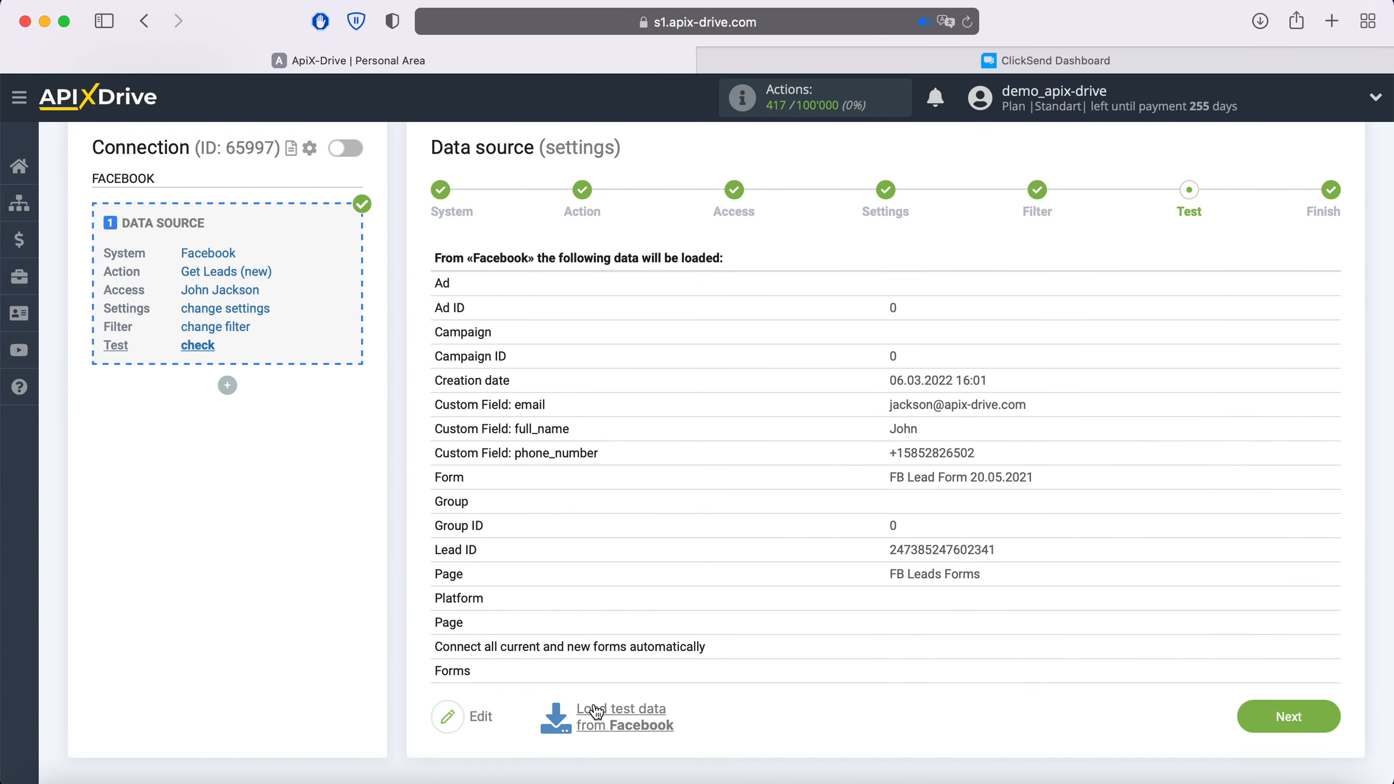
{"action": "left_click", "coordinate": [1325, 716]}
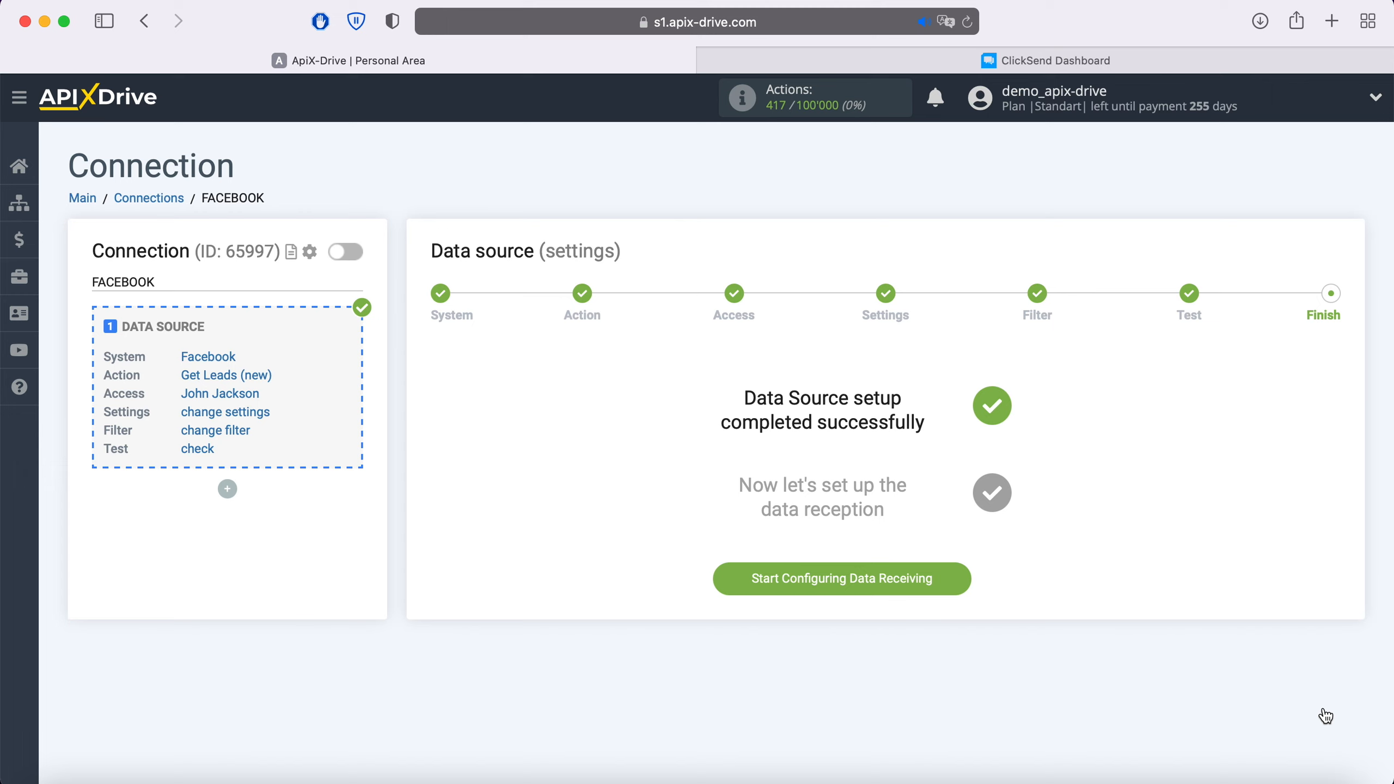
Start configuring data receiving and choose ClickSend as the data destination system.
{"action": "left_click", "coordinate": [952, 574]}
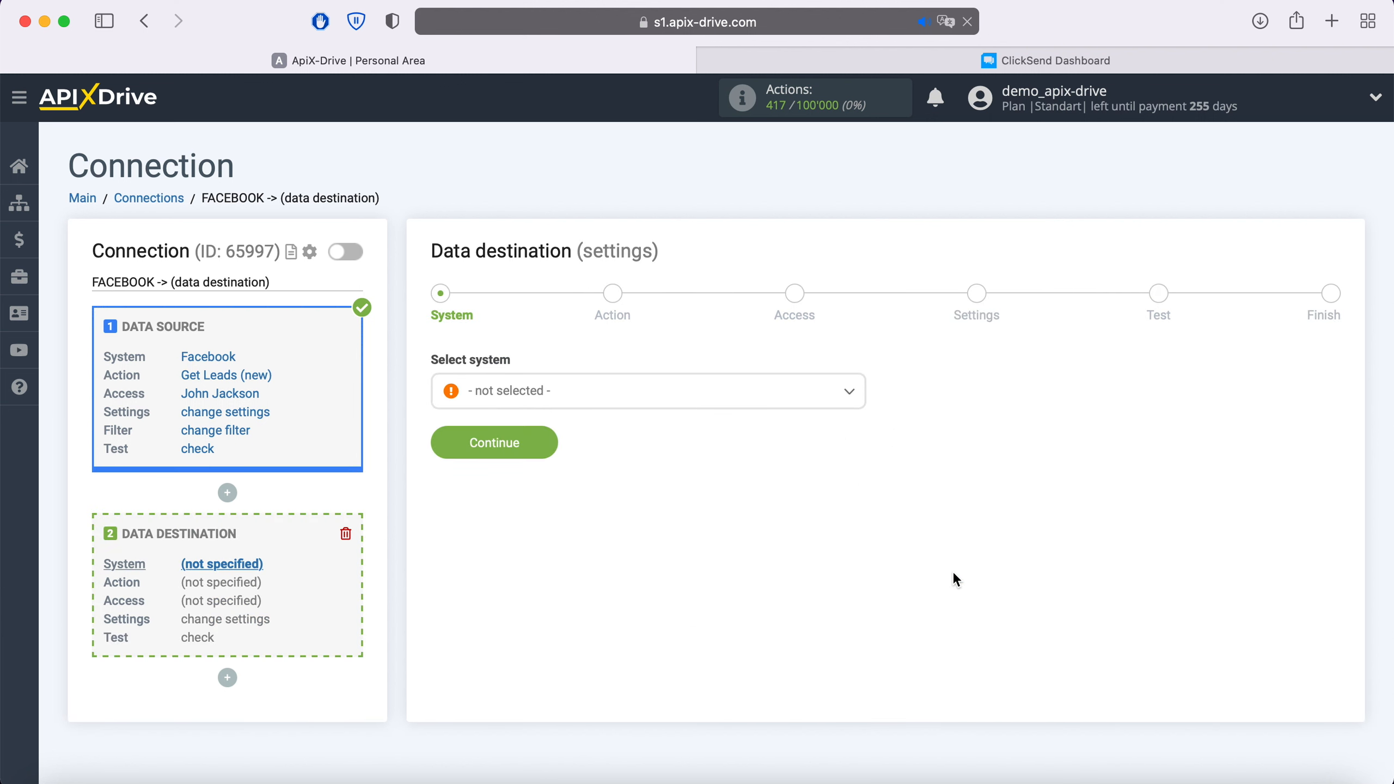
{"action": "left_click", "coordinate": [778, 400]}
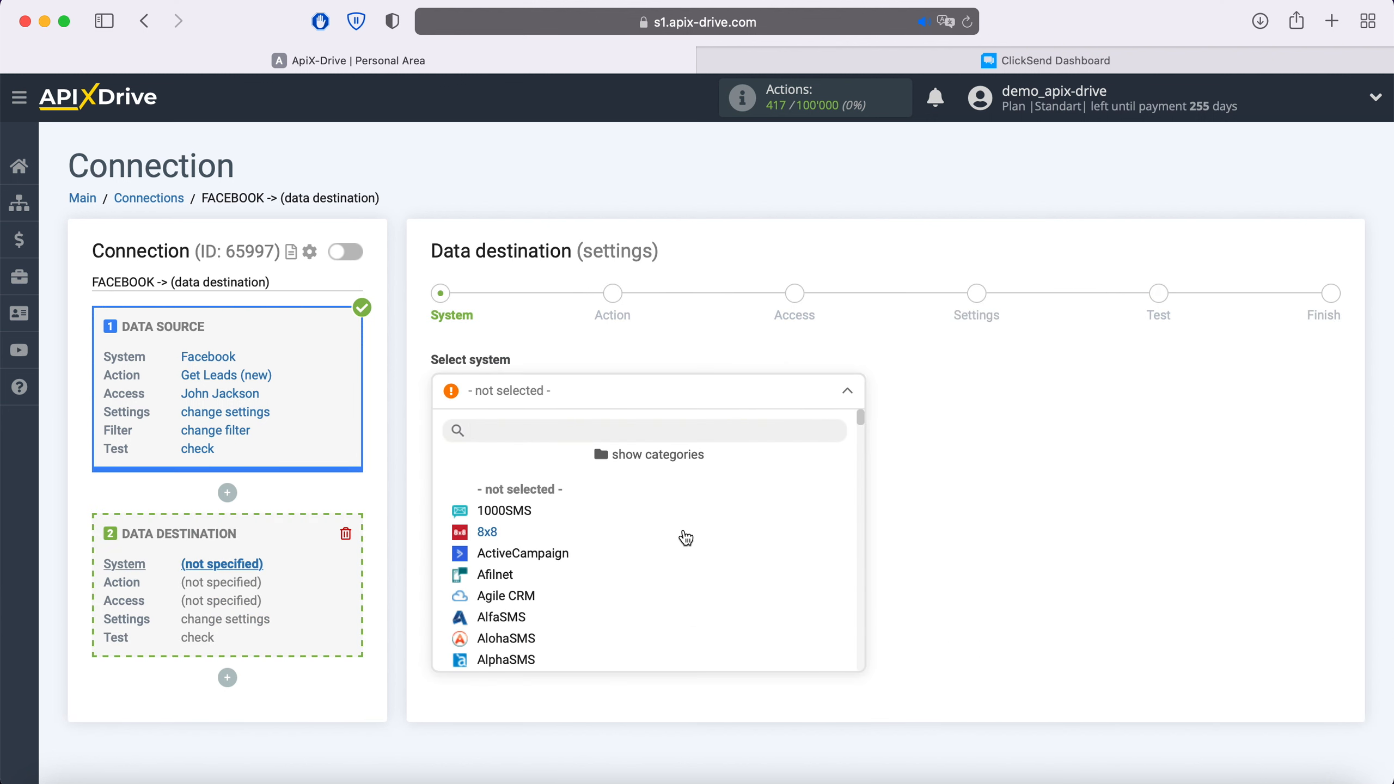
{"action": "scroll", "coordinate": [686, 538], "scroll_direction": "down", "scroll_amount": 10}
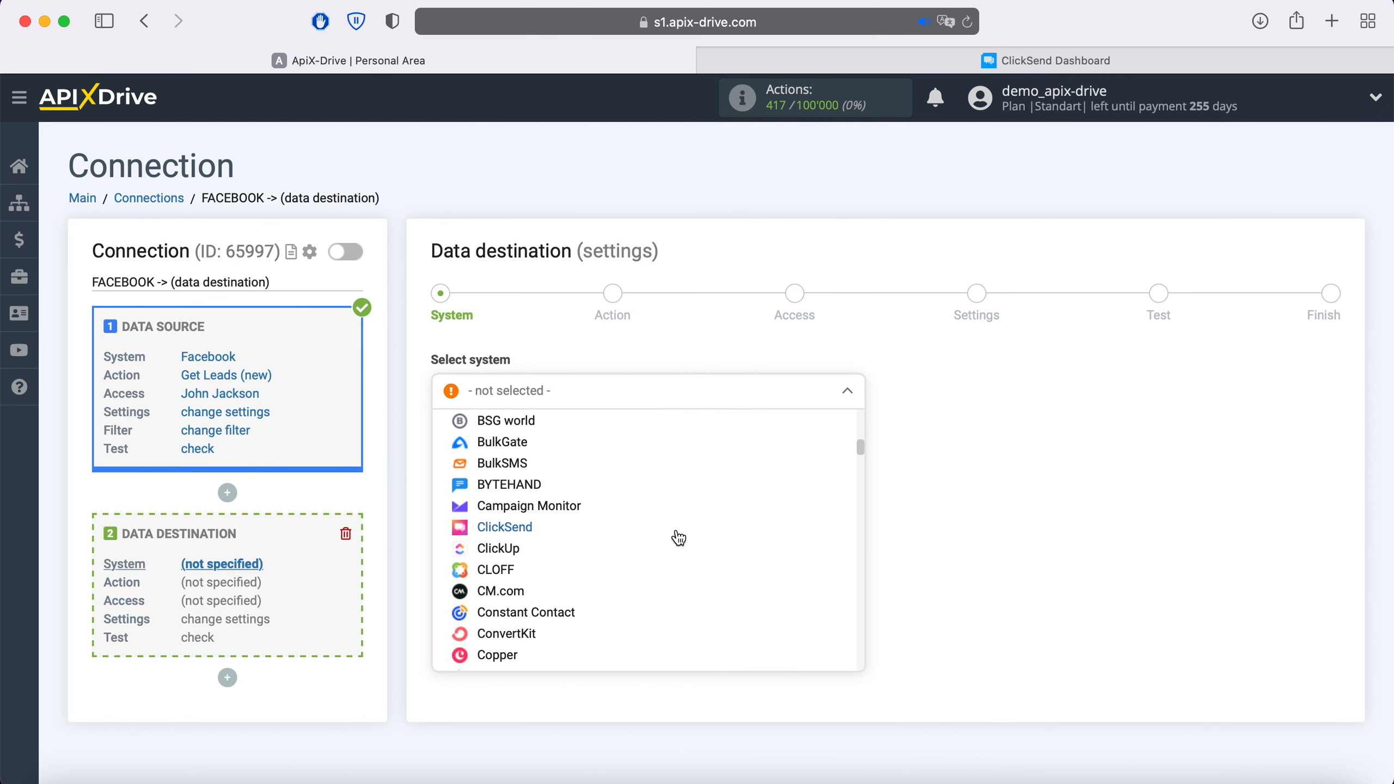
{"action": "left_click", "coordinate": [509, 527]}
{"action": "left_click", "coordinate": [546, 450]}
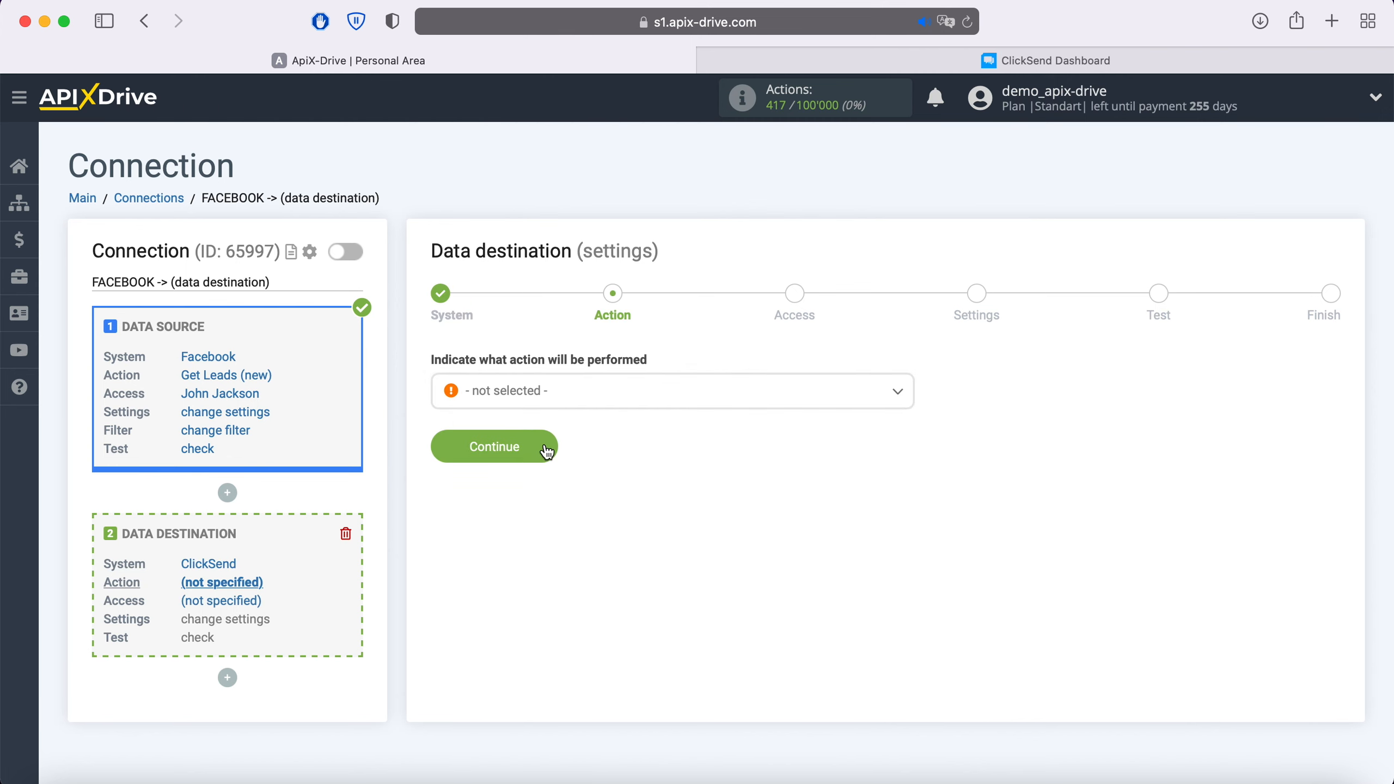
Set the ClickSend destination action to Add Contacts and proceed to the access stage.
{"action": "left_click", "coordinate": [588, 392]}
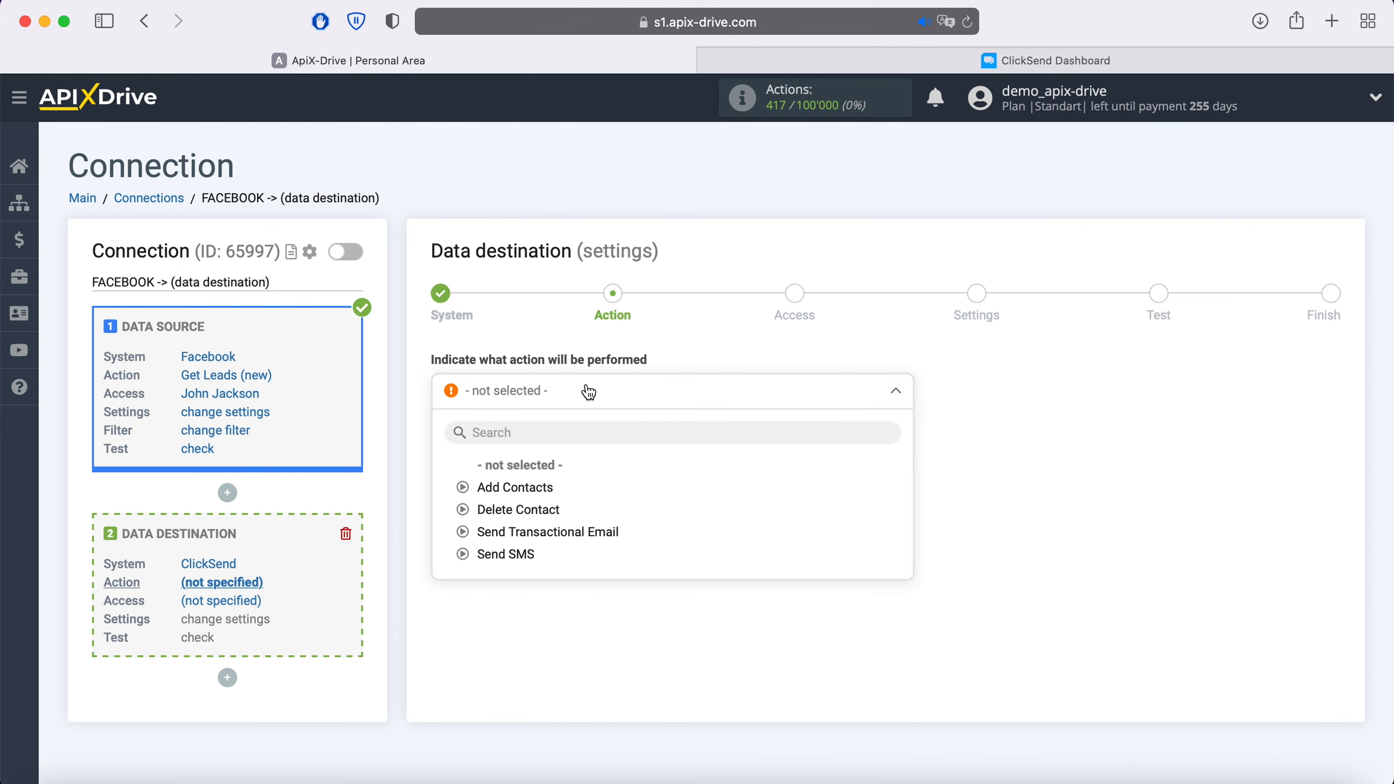
{"action": "left_click", "coordinate": [549, 487]}
{"action": "left_click", "coordinate": [550, 452]}
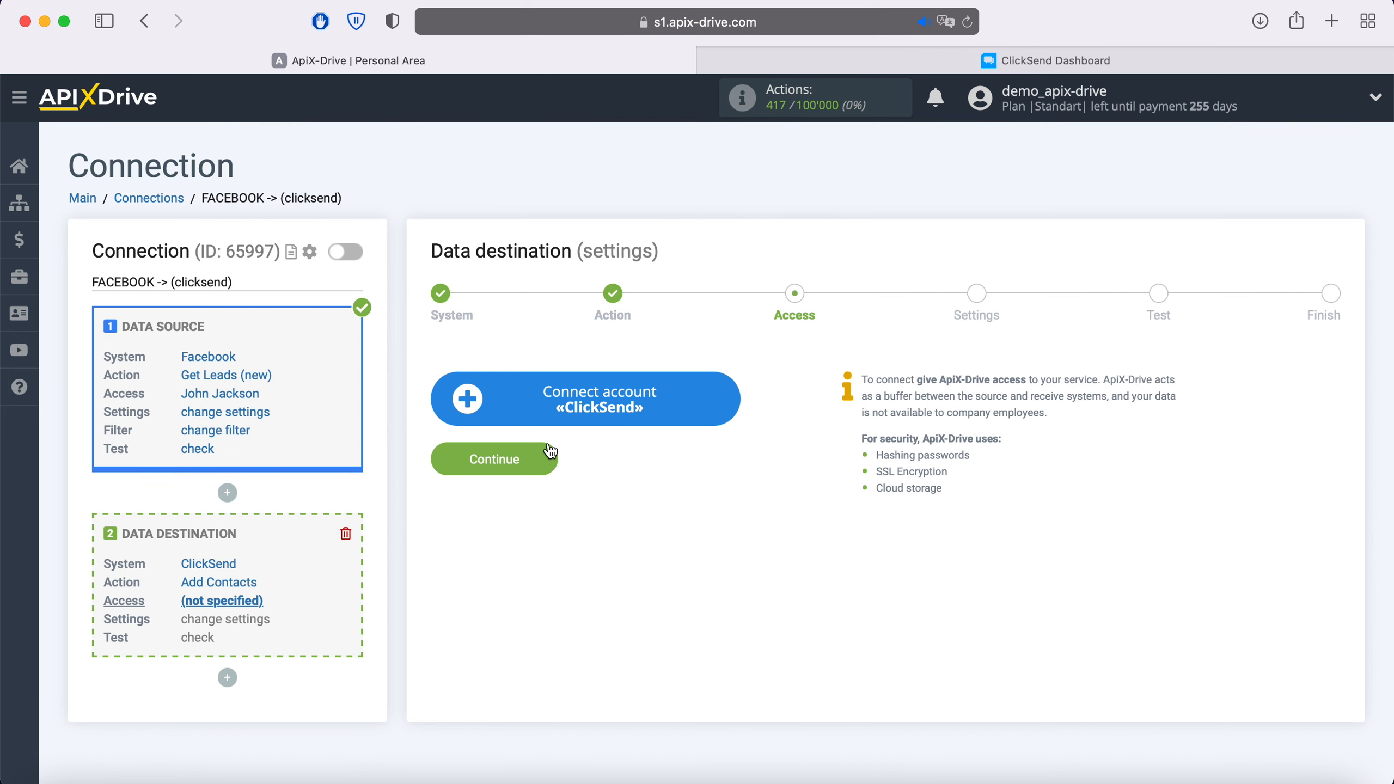
Connect a ClickSend account by pasting its login and password, keeping the default integration name, and save it.
{"action": "left_click", "coordinate": [711, 409]}
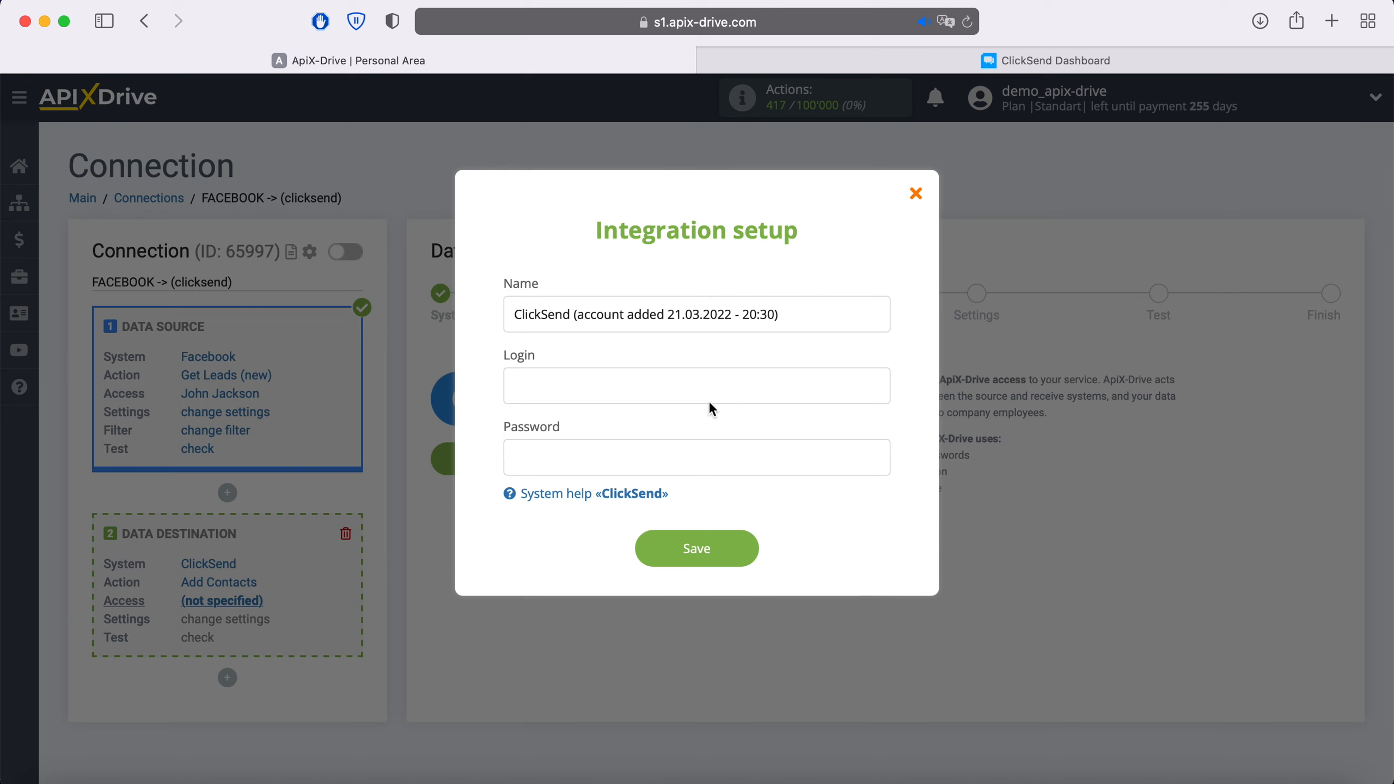
{"action": "right_click", "coordinate": [629, 395]}
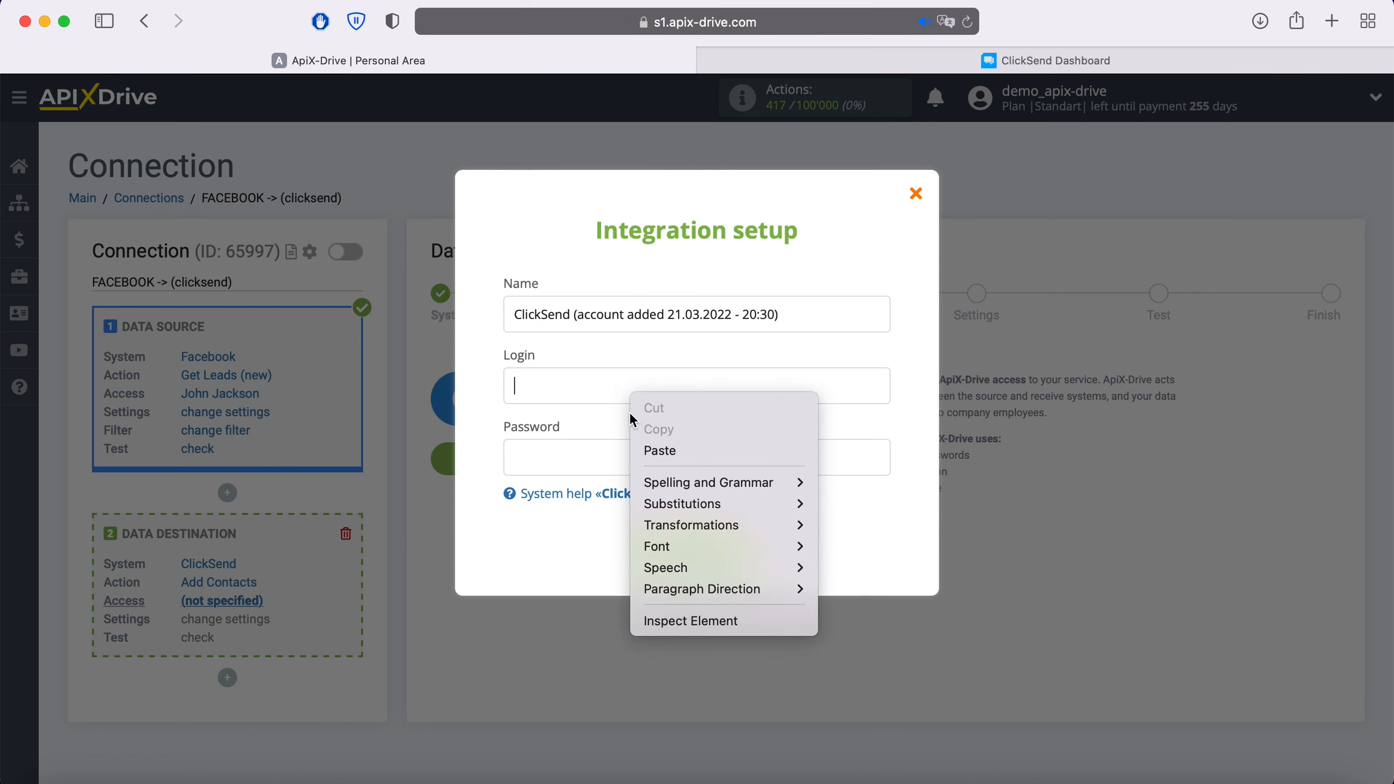
{"action": "left_click", "coordinate": [672, 451]}
{"action": "right_click", "coordinate": [540, 451]}
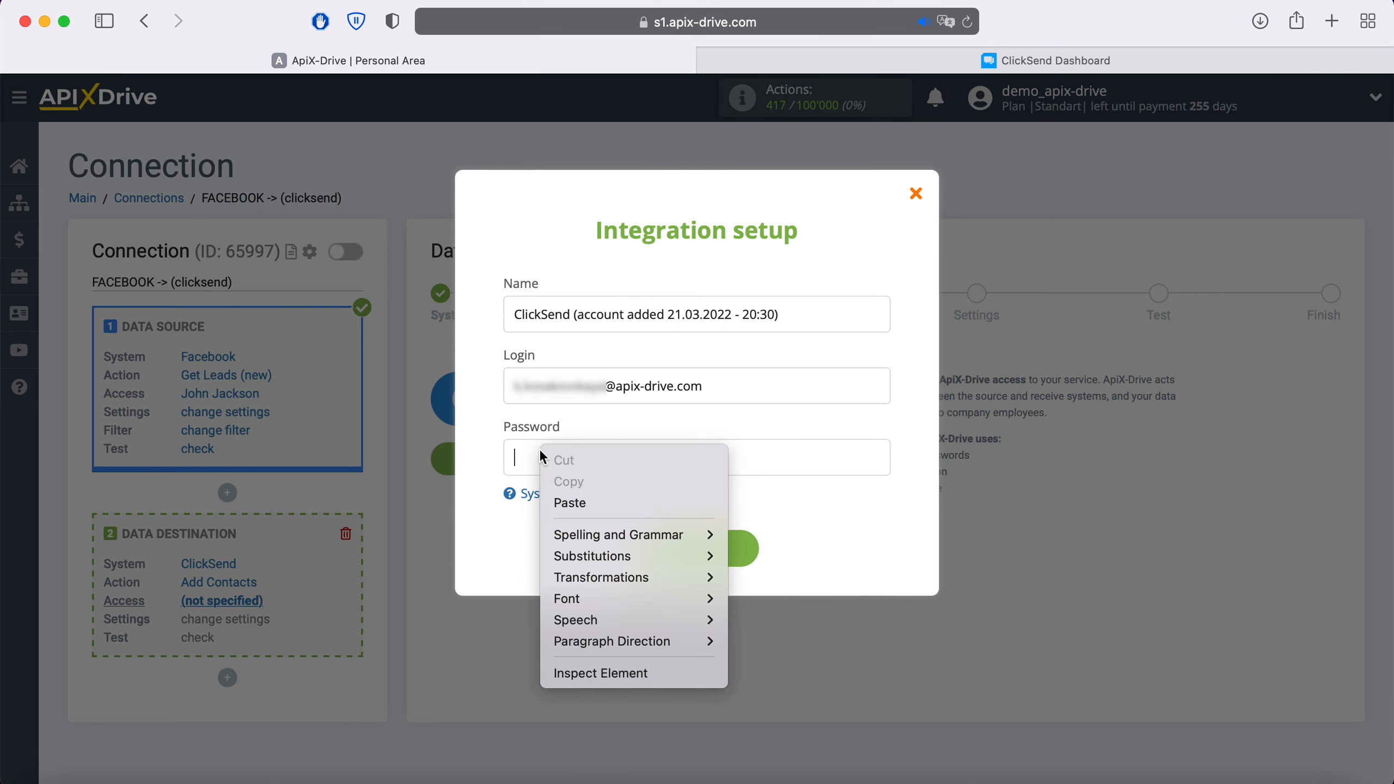
{"action": "left_click", "coordinate": [602, 502]}
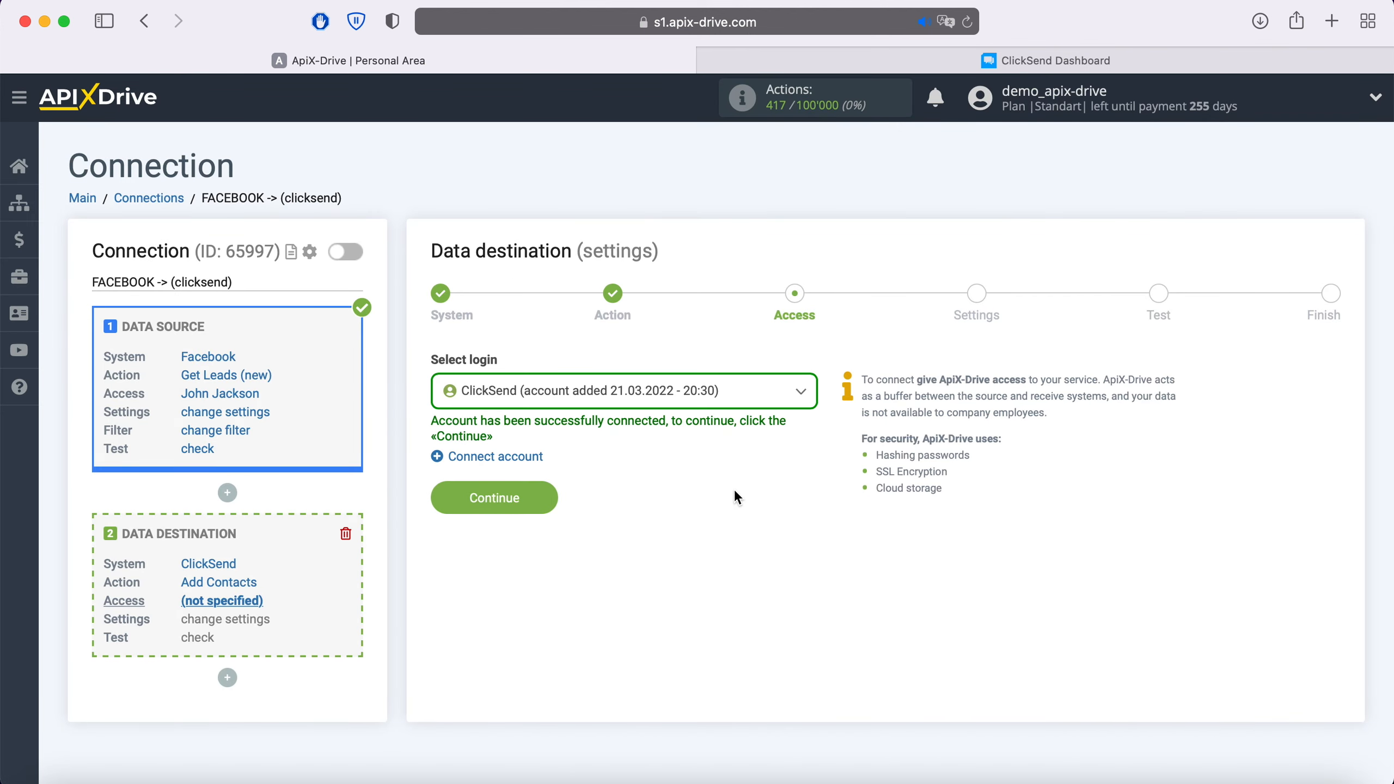
Select the newly added ClickSend account as the destination login and continue to its settings.
{"action": "left_click", "coordinate": [739, 392]}
{"action": "left_click", "coordinate": [698, 508]}
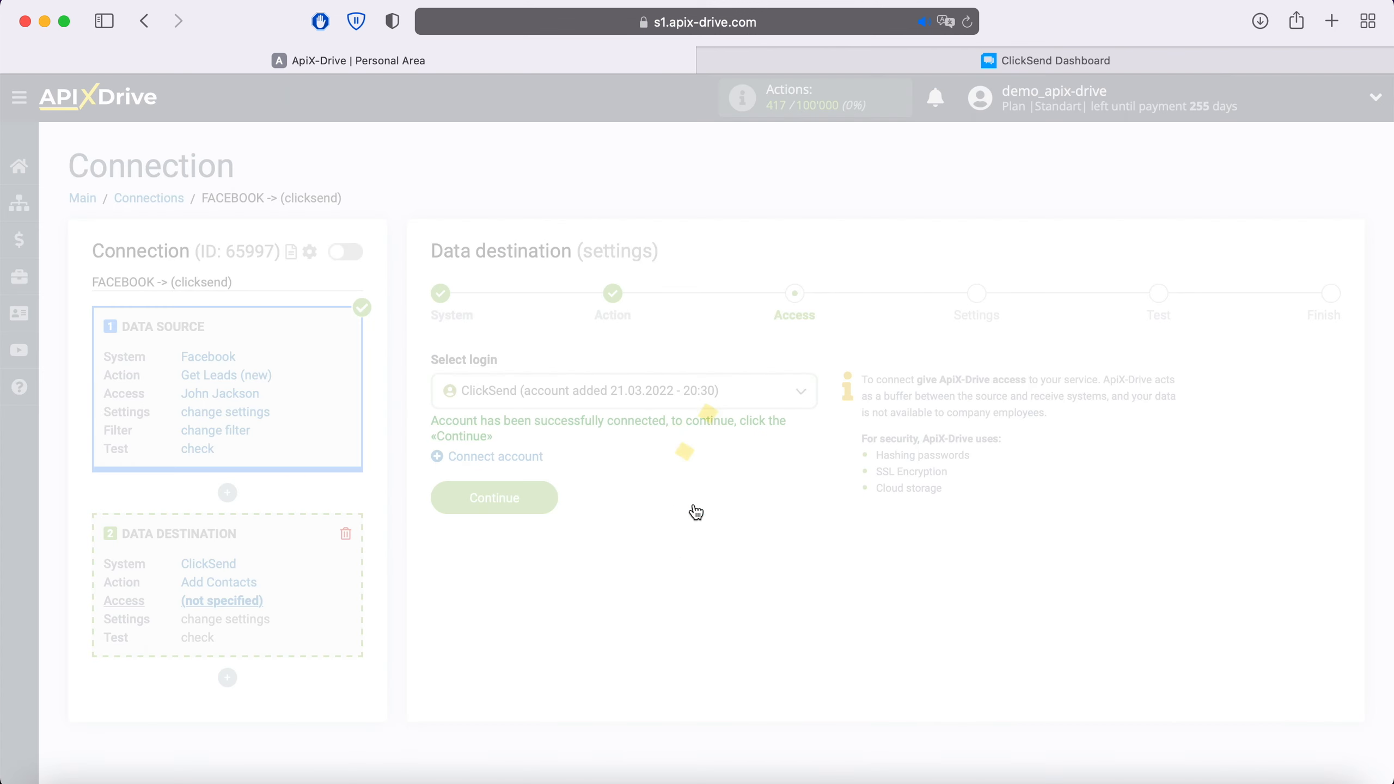
{"action": "left_click", "coordinate": [545, 492]}
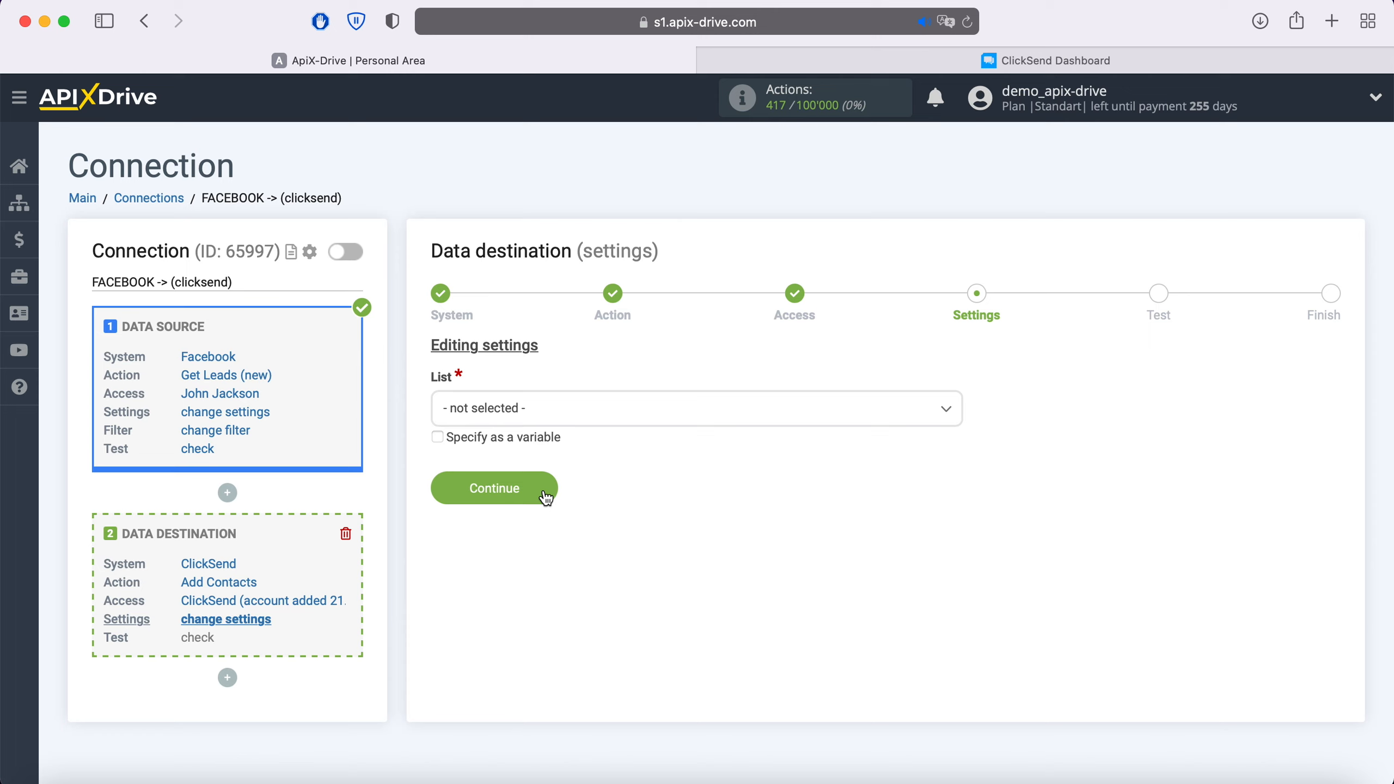
Choose Facebook Leads as the ClickSend list that receives the contacts.
{"action": "left_click", "coordinate": [544, 412]}
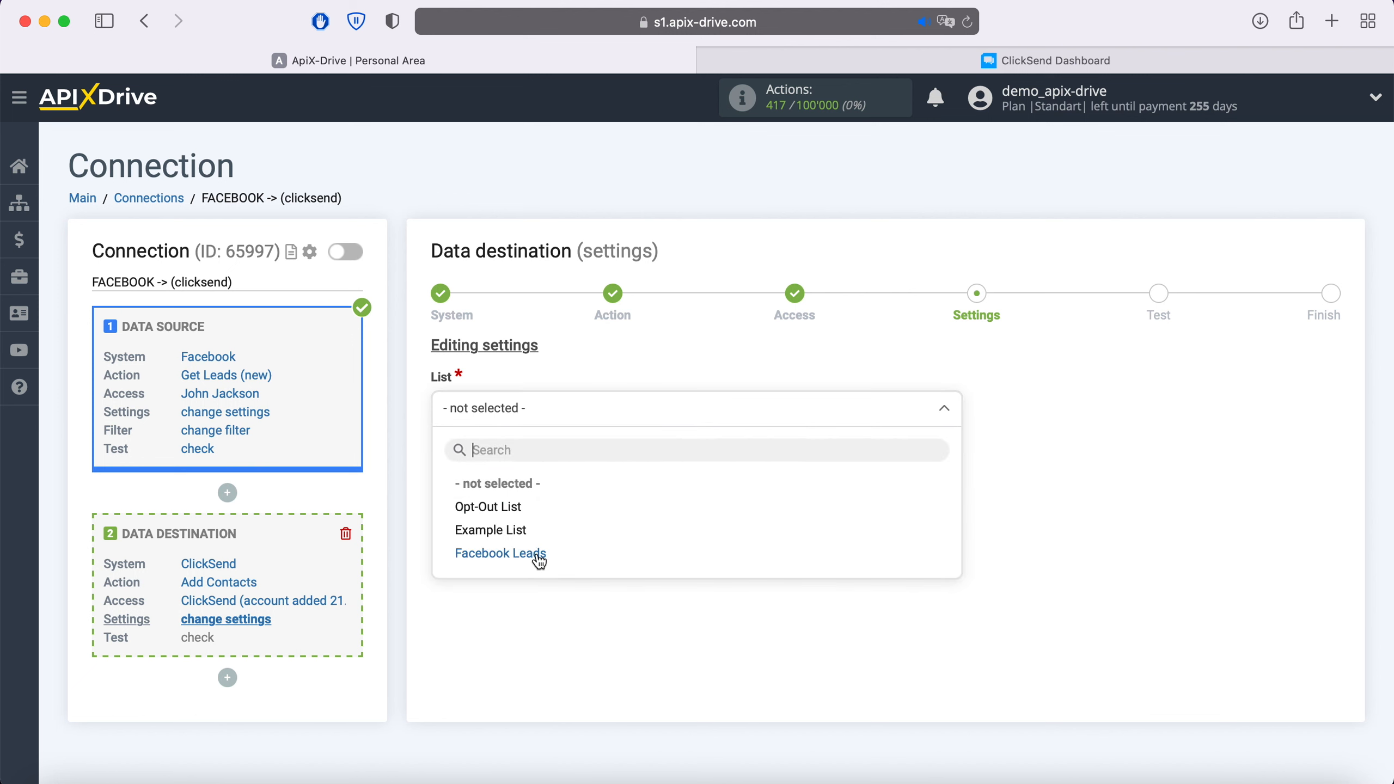
{"action": "left_click", "coordinate": [500, 552]}
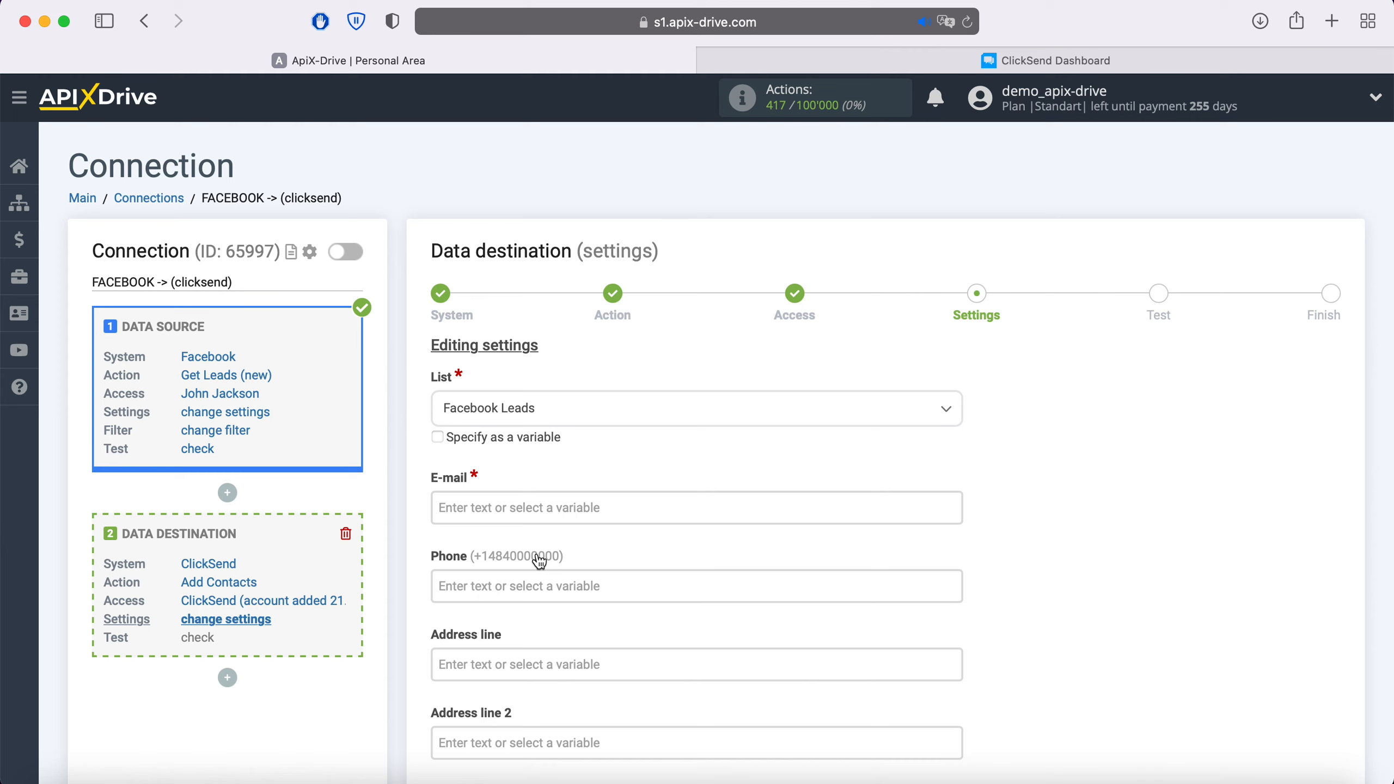
Map the contact's E-mail to the Facebook lead's email custom field and Phone to its phone_number custom field.
{"action": "left_click", "coordinate": [488, 508]}
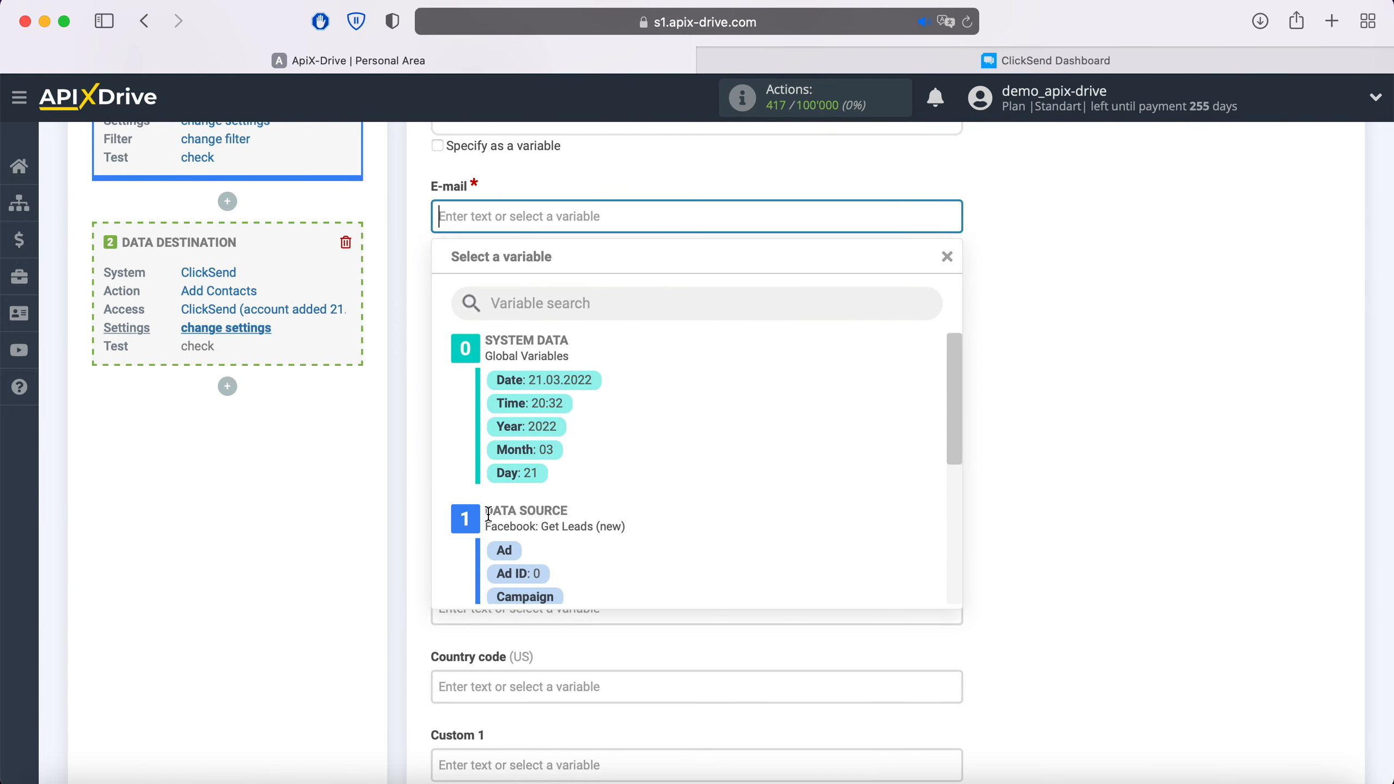
{"action": "scroll", "coordinate": [799, 483], "scroll_direction": "down", "scroll_amount": 5}
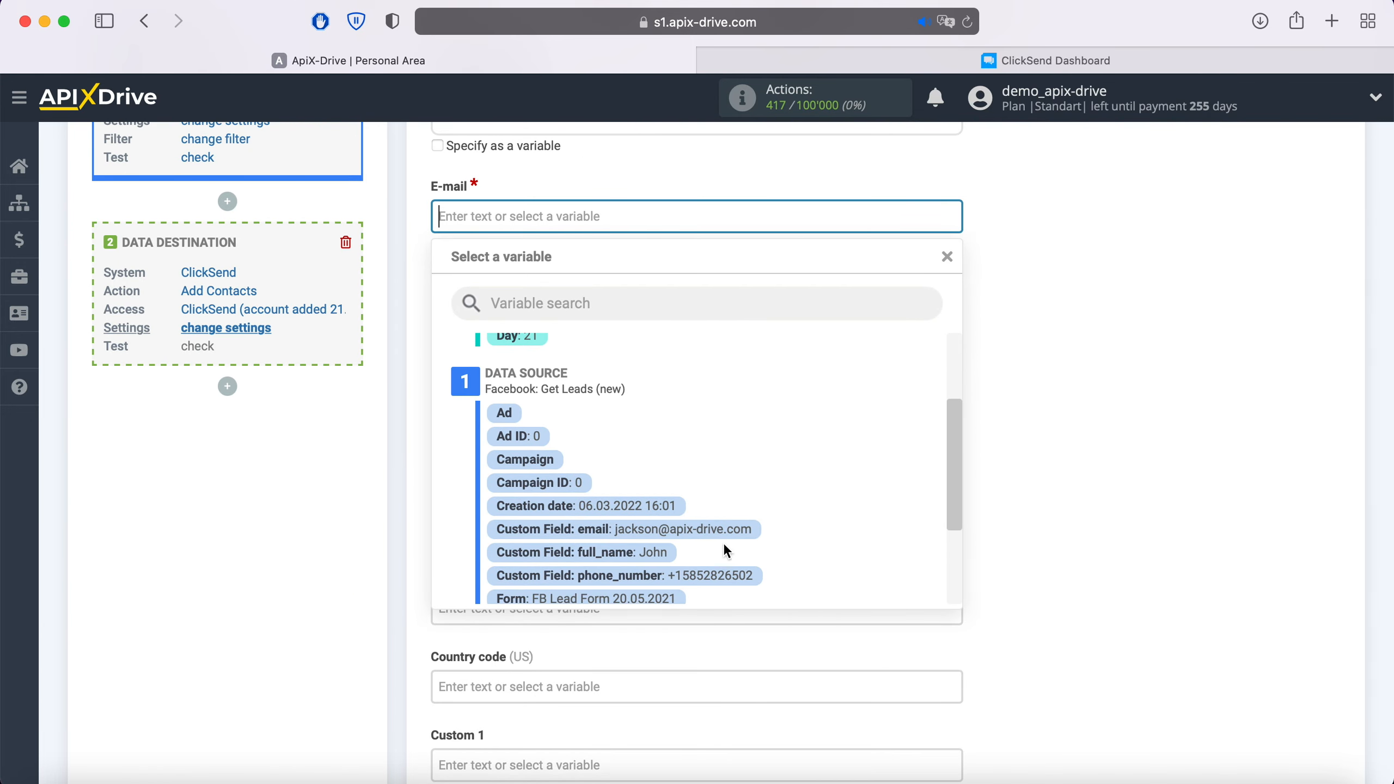
{"action": "left_click", "coordinate": [710, 528]}
{"action": "left_click", "coordinate": [588, 296]}
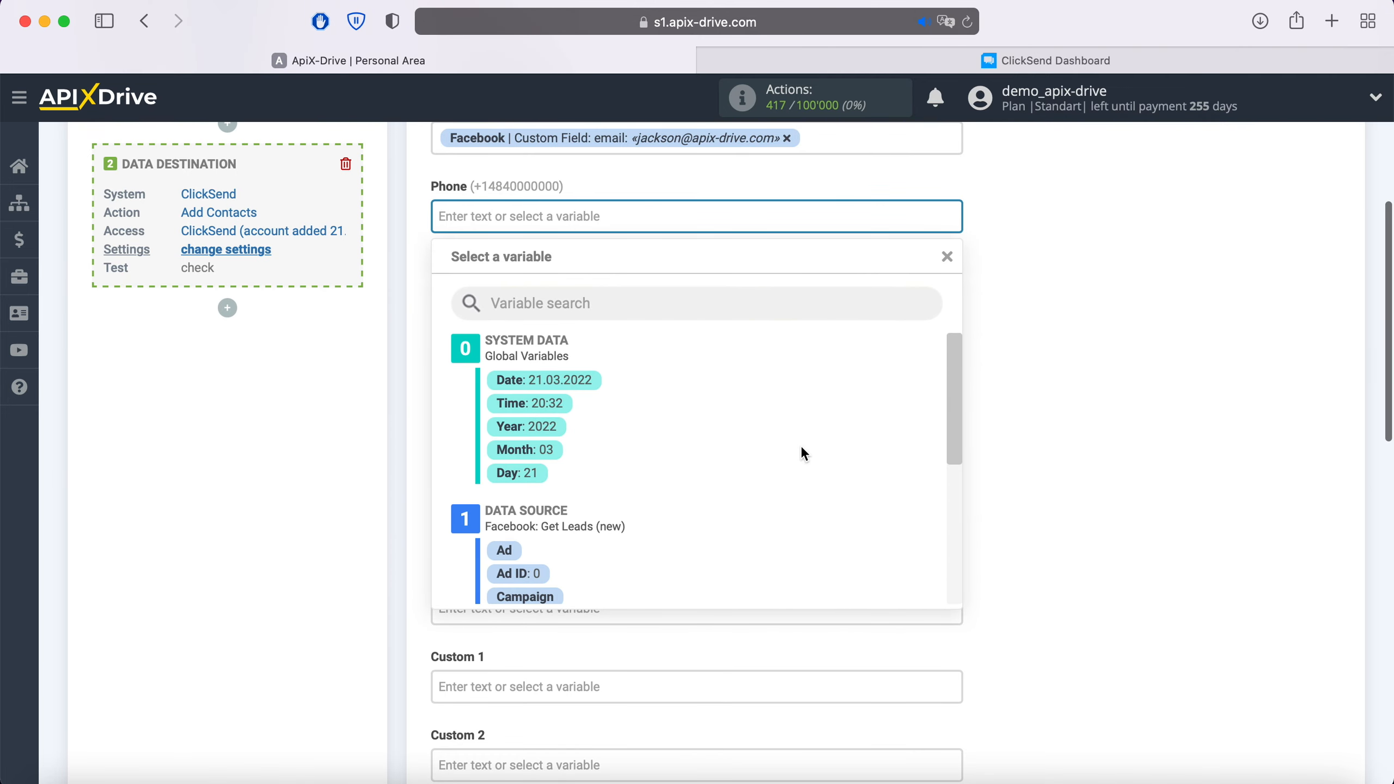
{"action": "scroll", "coordinate": [801, 453], "scroll_direction": "down", "scroll_amount": 5}
{"action": "left_click", "coordinate": [737, 560]}
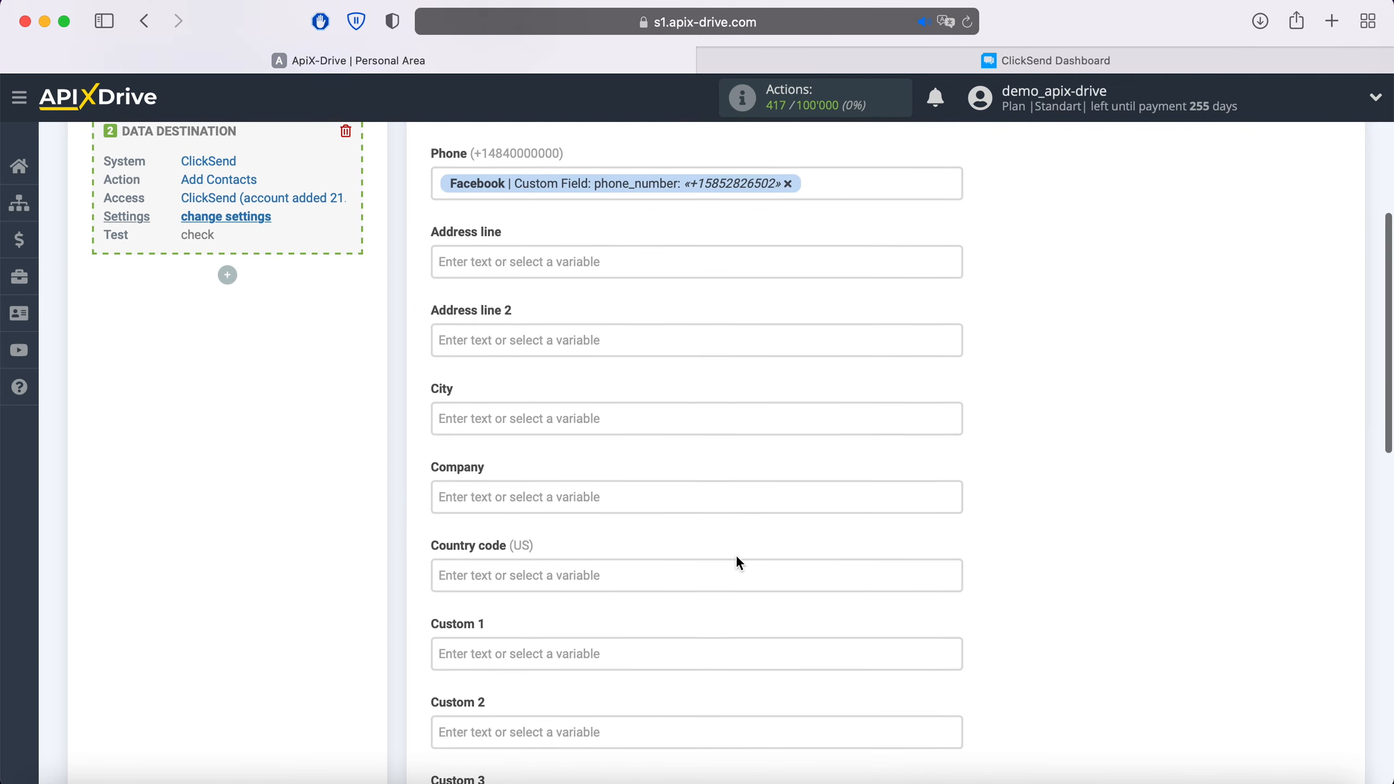
Map the contact's Fax to the Facebook lead's phone_number custom field.
{"action": "scroll", "coordinate": [737, 559], "scroll_direction": "down", "scroll_amount": 10}
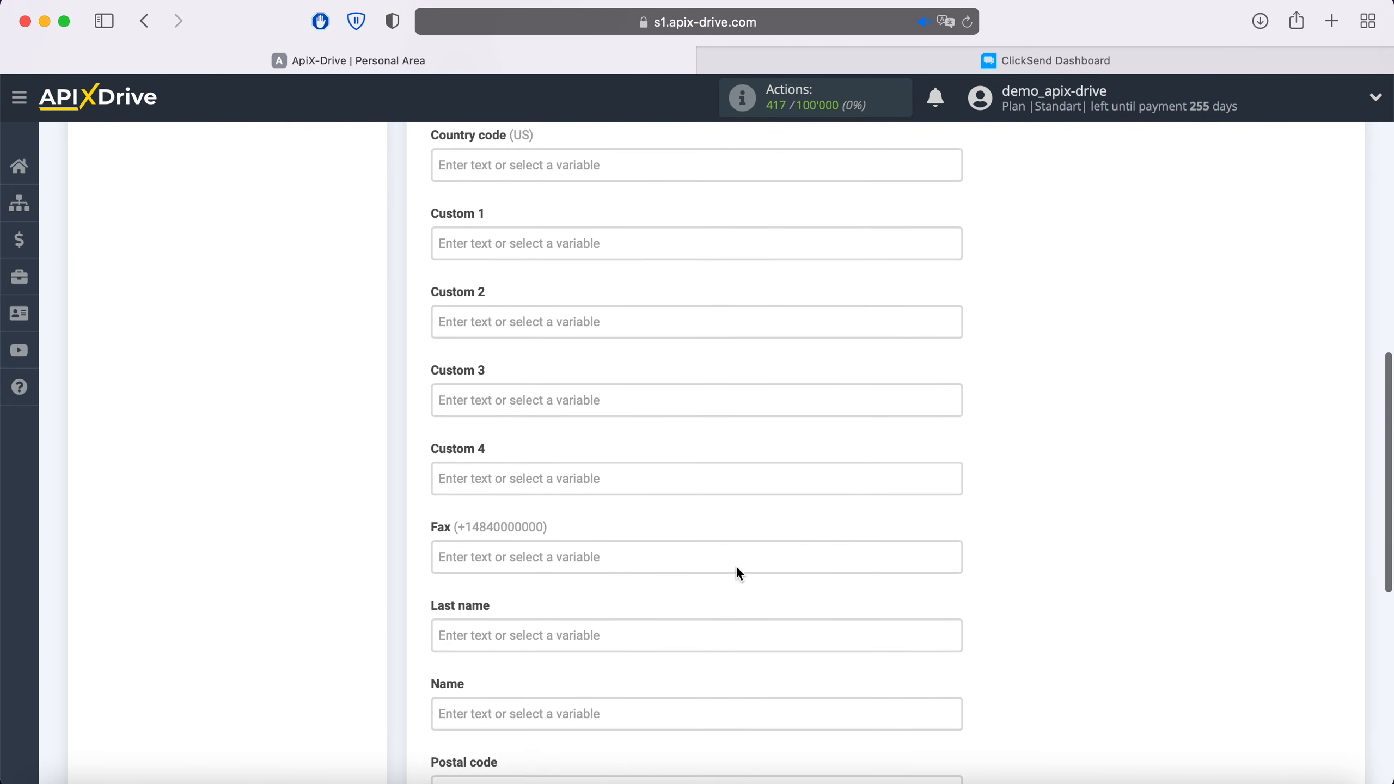
{"action": "left_click", "coordinate": [660, 554]}
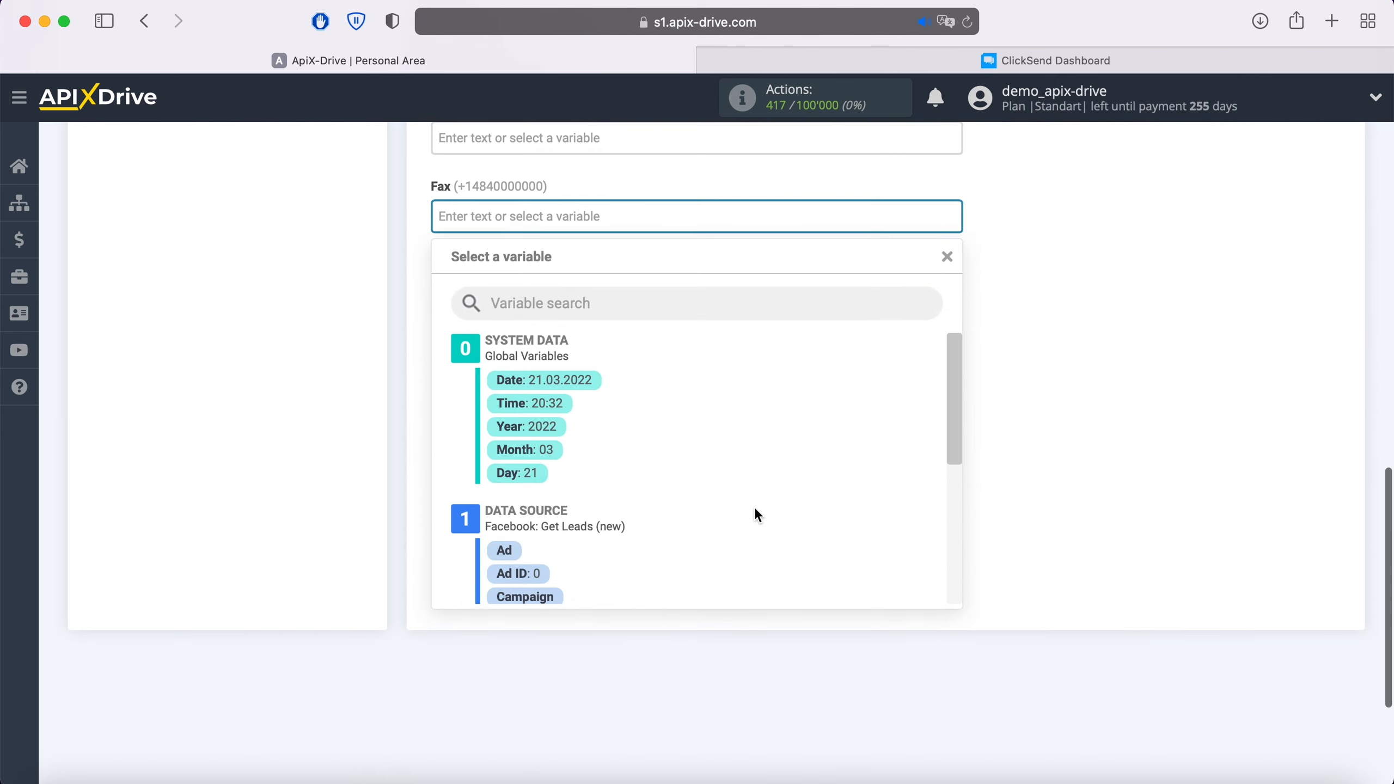
{"action": "scroll", "coordinate": [768, 500], "scroll_direction": "down", "scroll_amount": 3}
{"action": "left_click", "coordinate": [678, 553]}
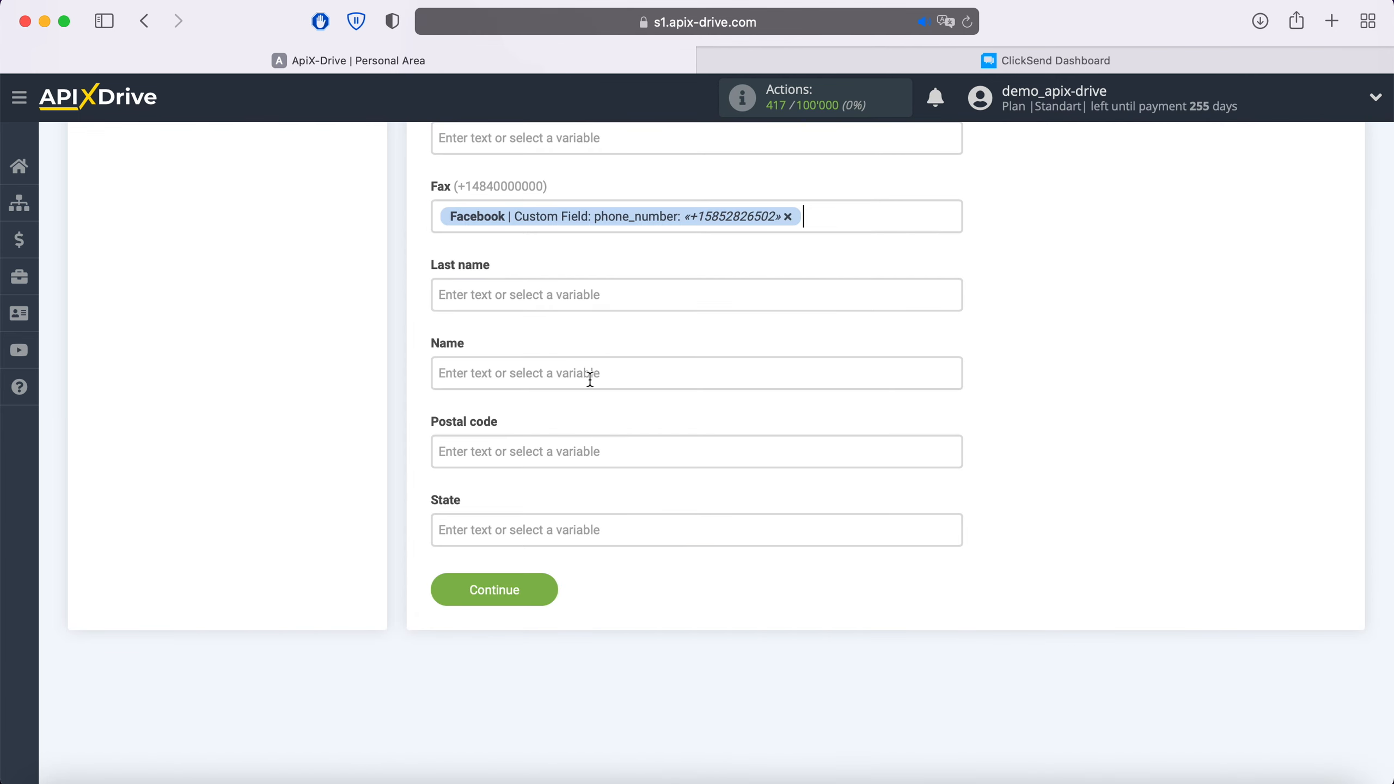
Map both the contact's Last name and Name to the Facebook lead's full_name custom field.
{"action": "left_click", "coordinate": [569, 288]}
{"action": "scroll", "coordinate": [777, 436], "scroll_direction": "down", "scroll_amount": 3}
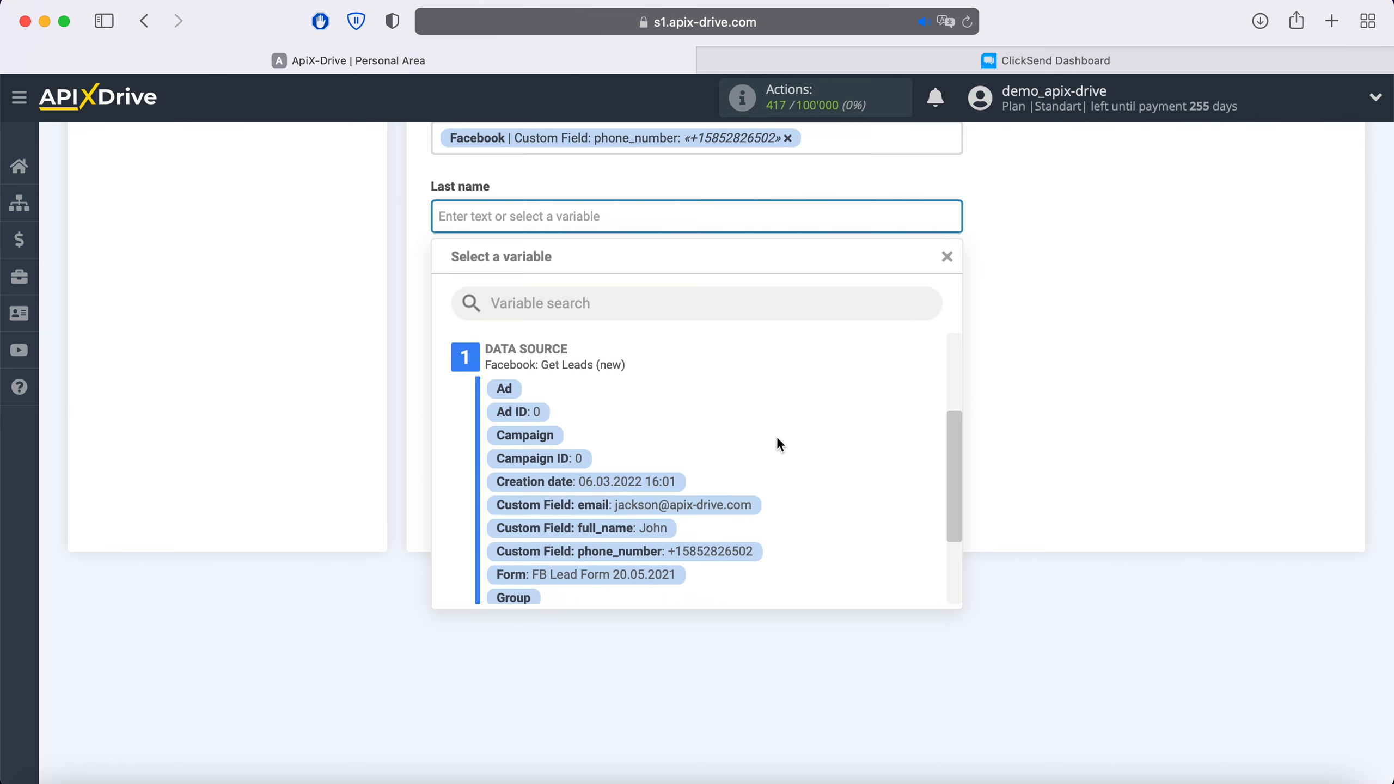
{"action": "scroll", "coordinate": [666, 498], "scroll_direction": "down", "scroll_amount": 1}
{"action": "left_click", "coordinate": [661, 494]}
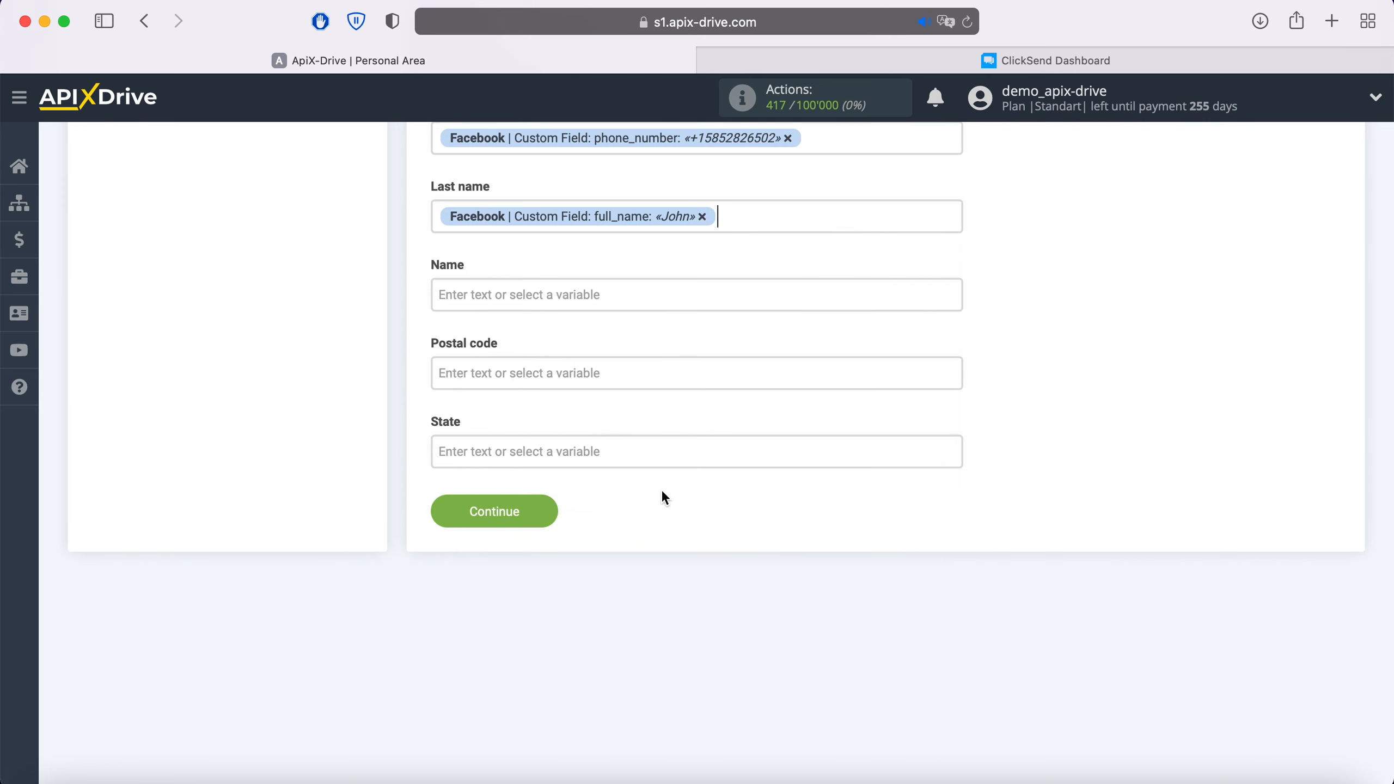
{"action": "left_click", "coordinate": [555, 300]}
{"action": "scroll", "coordinate": [766, 455], "scroll_direction": "down", "scroll_amount": 3}
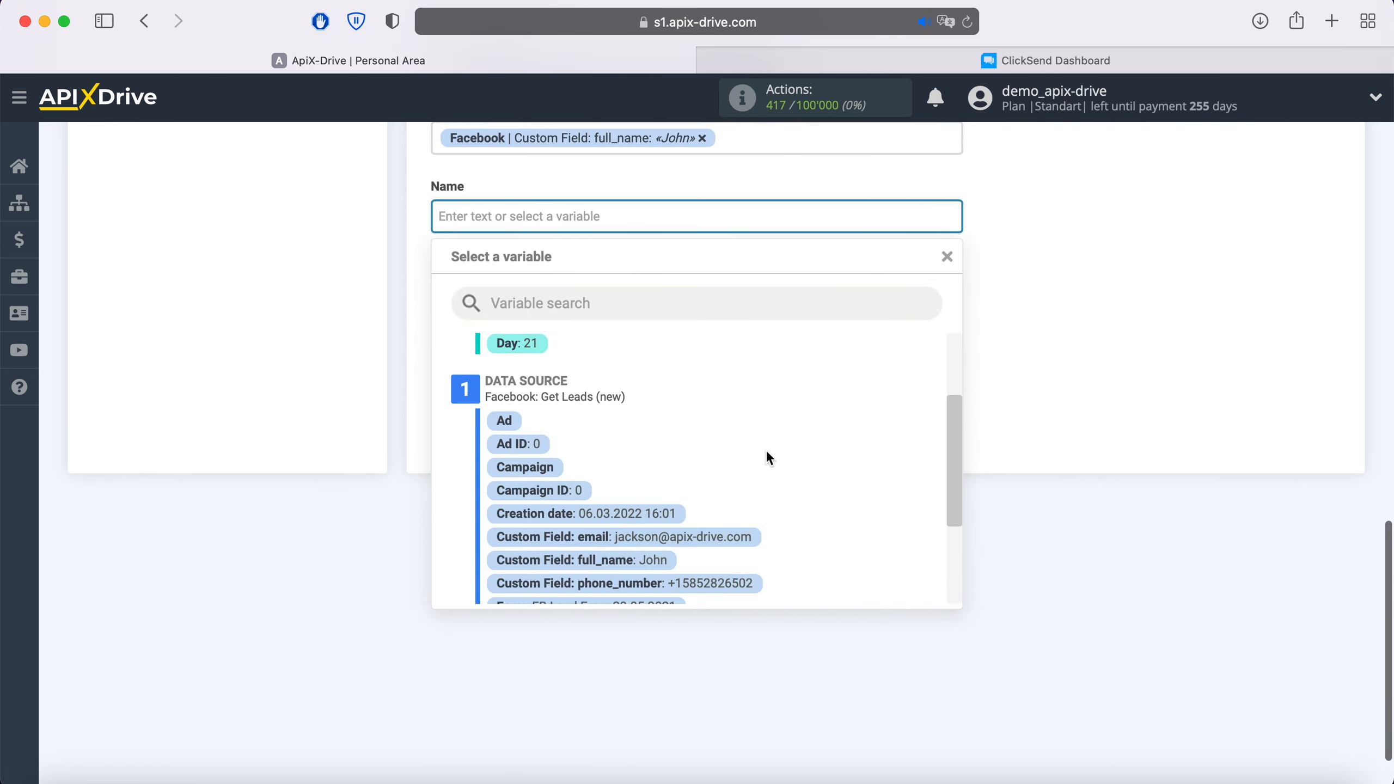
{"action": "scroll", "coordinate": [765, 458], "scroll_direction": "down", "scroll_amount": 1}
{"action": "left_click", "coordinate": [660, 541]}
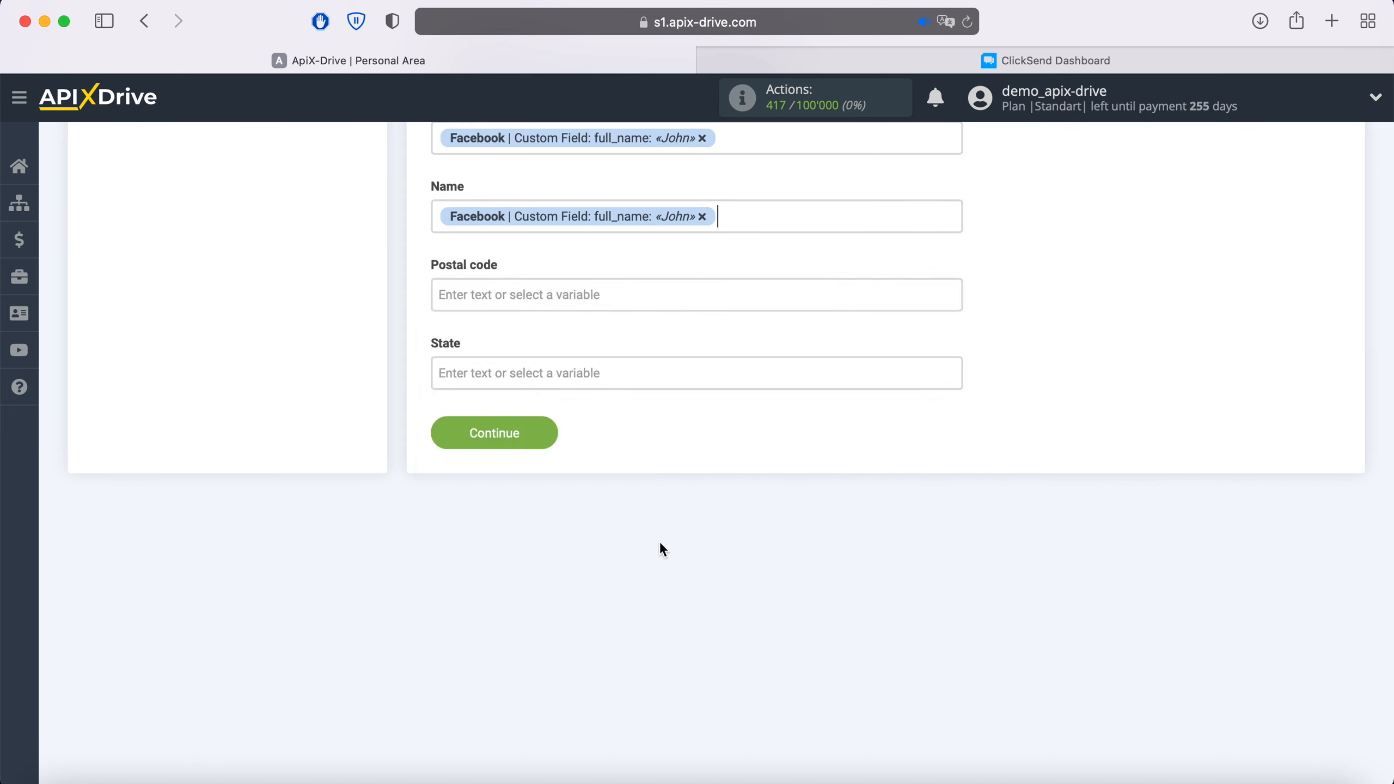
Continue to the destination's test stage and send the test data to ClickSend.
{"action": "left_click", "coordinate": [551, 438]}
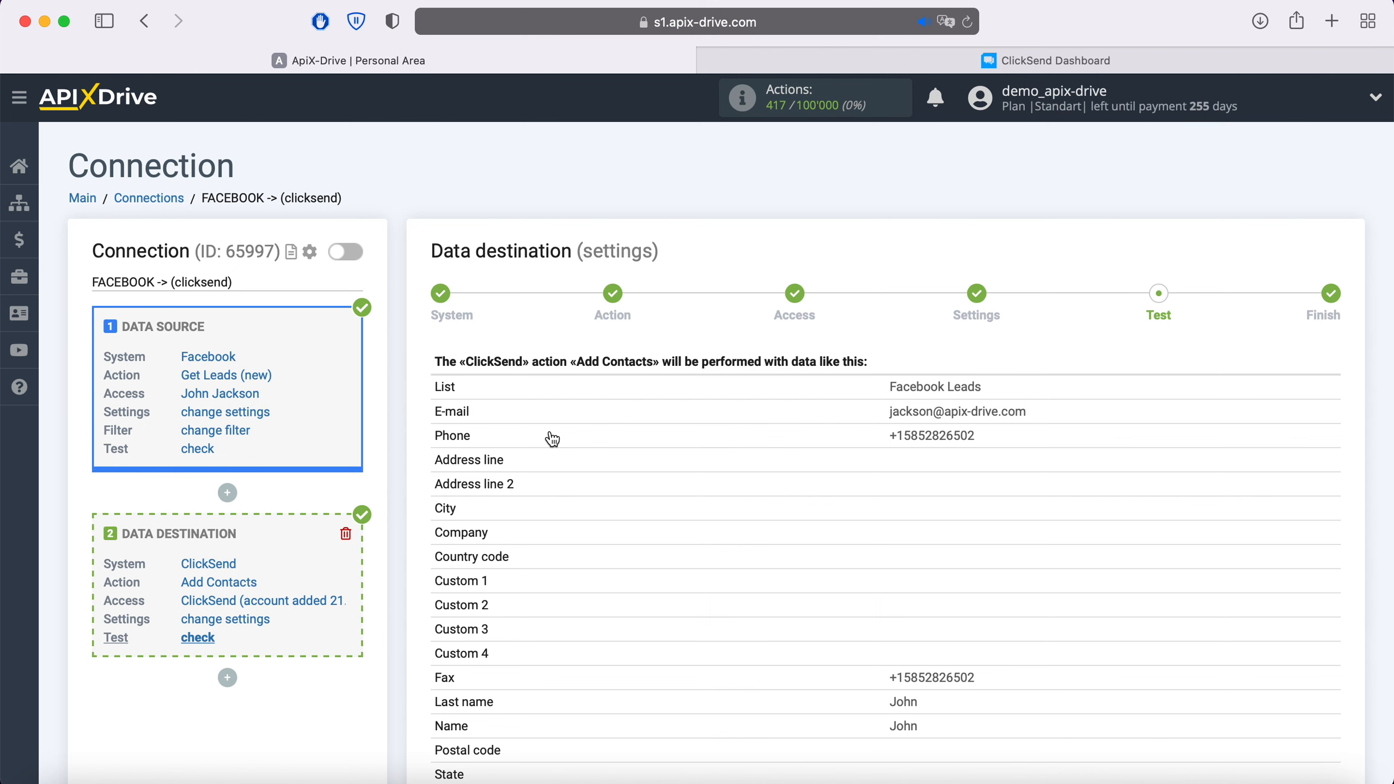
{"action": "scroll", "coordinate": [552, 438], "scroll_direction": "down", "scroll_amount": 3}
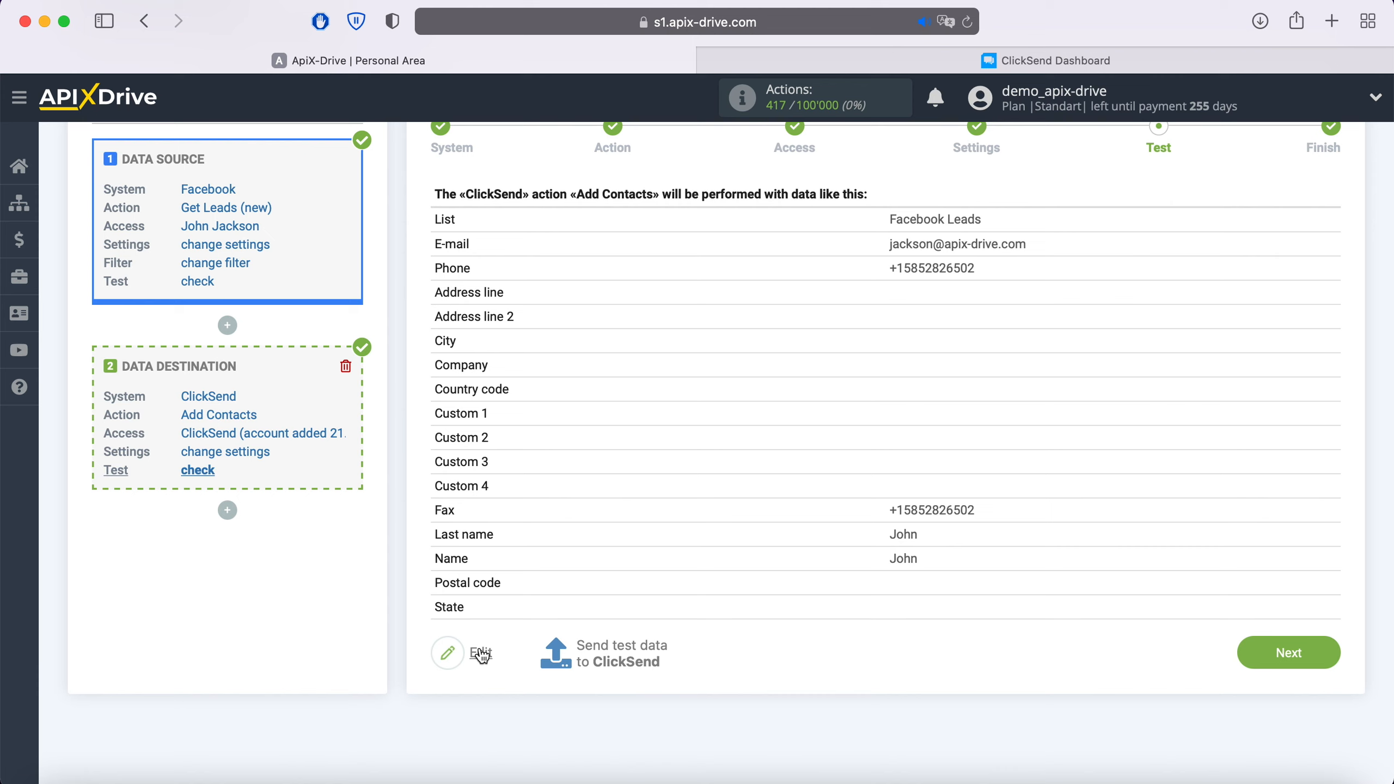
{"action": "left_click", "coordinate": [599, 655]}
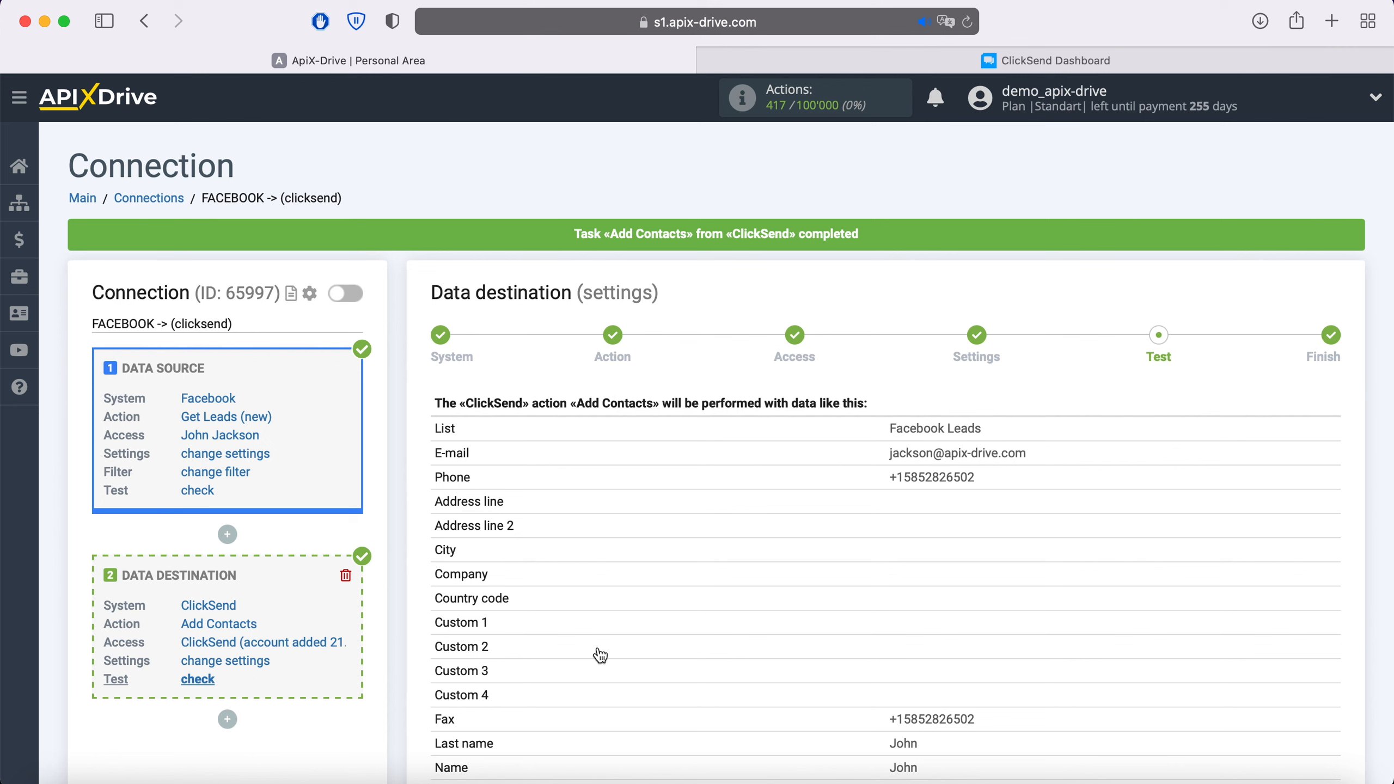
Switch to ClickSend and open the test contact's details in Contacts to check the transferred data.
{"action": "left_click", "coordinate": [994, 62]}
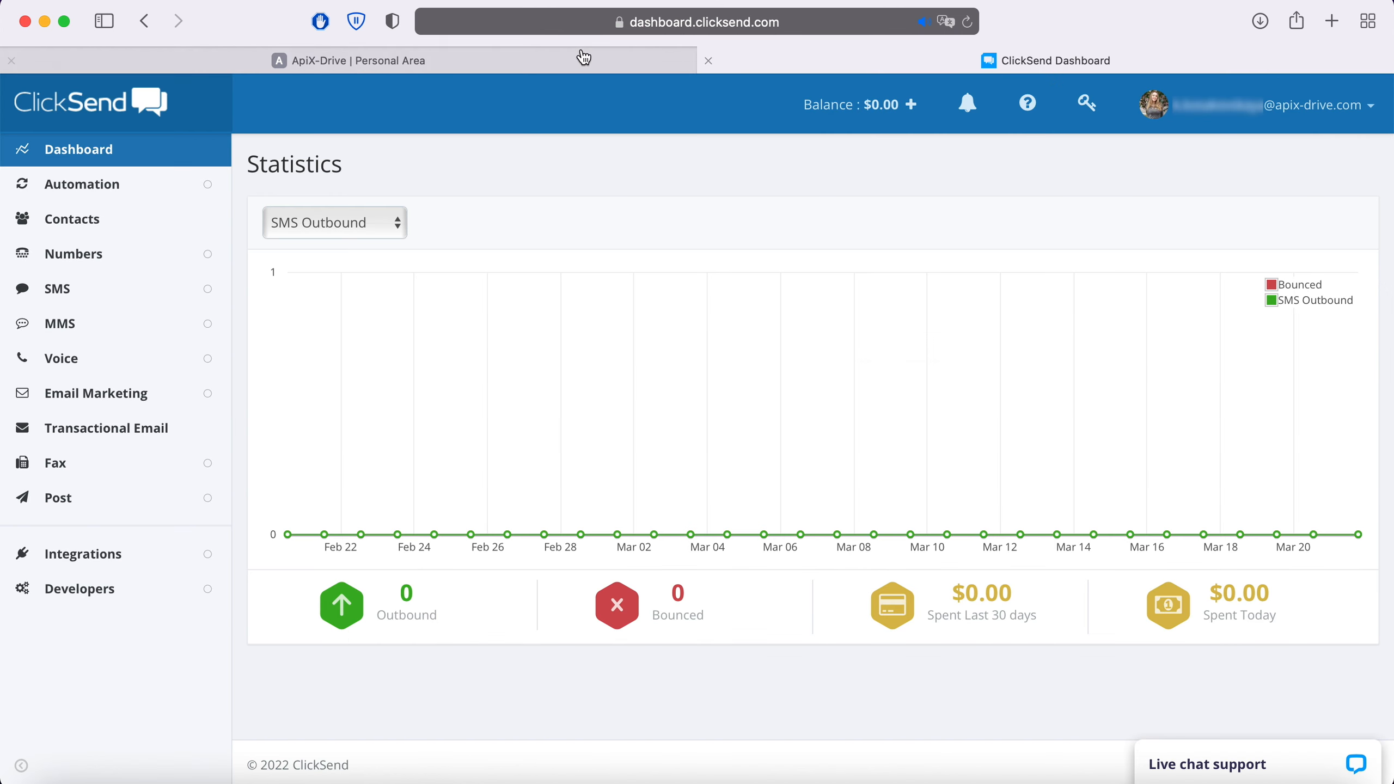
{"action": "left_click", "coordinate": [73, 223]}
{"action": "left_click", "coordinate": [680, 376]}
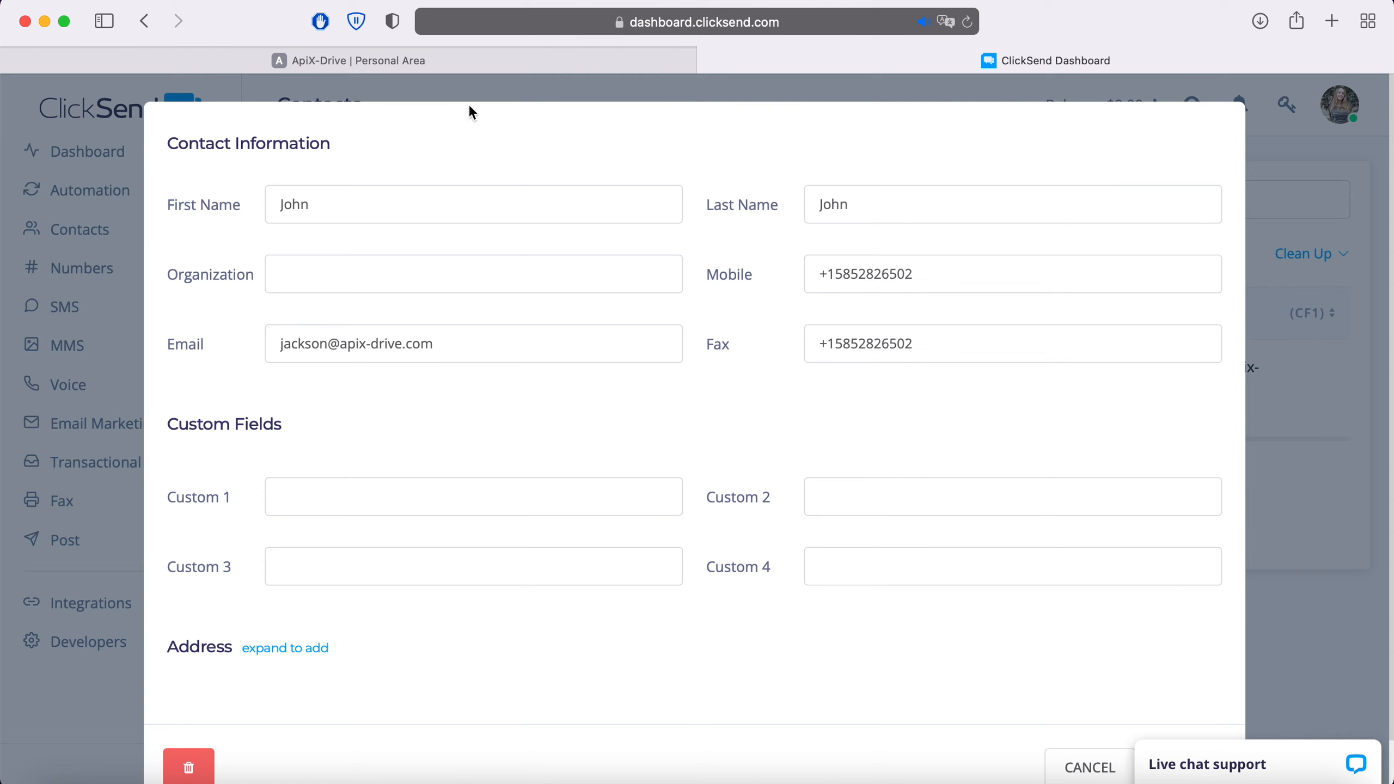
Return to ApiX-Drive, finish the data destination setup and enable auto-update for the connection.
{"action": "left_click", "coordinate": [439, 52]}
{"action": "scroll", "coordinate": [1057, 439], "scroll_direction": "down", "scroll_amount": 3}
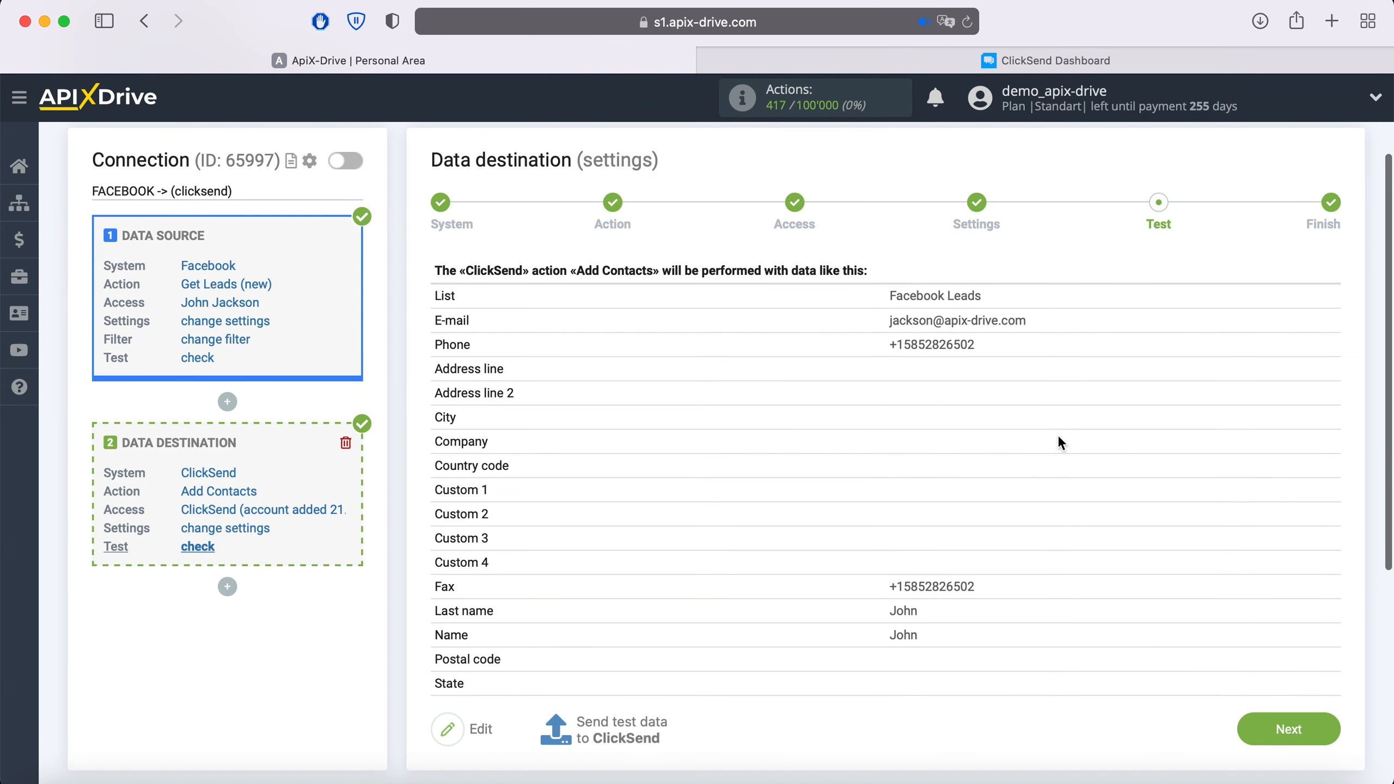
{"action": "left_click", "coordinate": [1296, 732]}
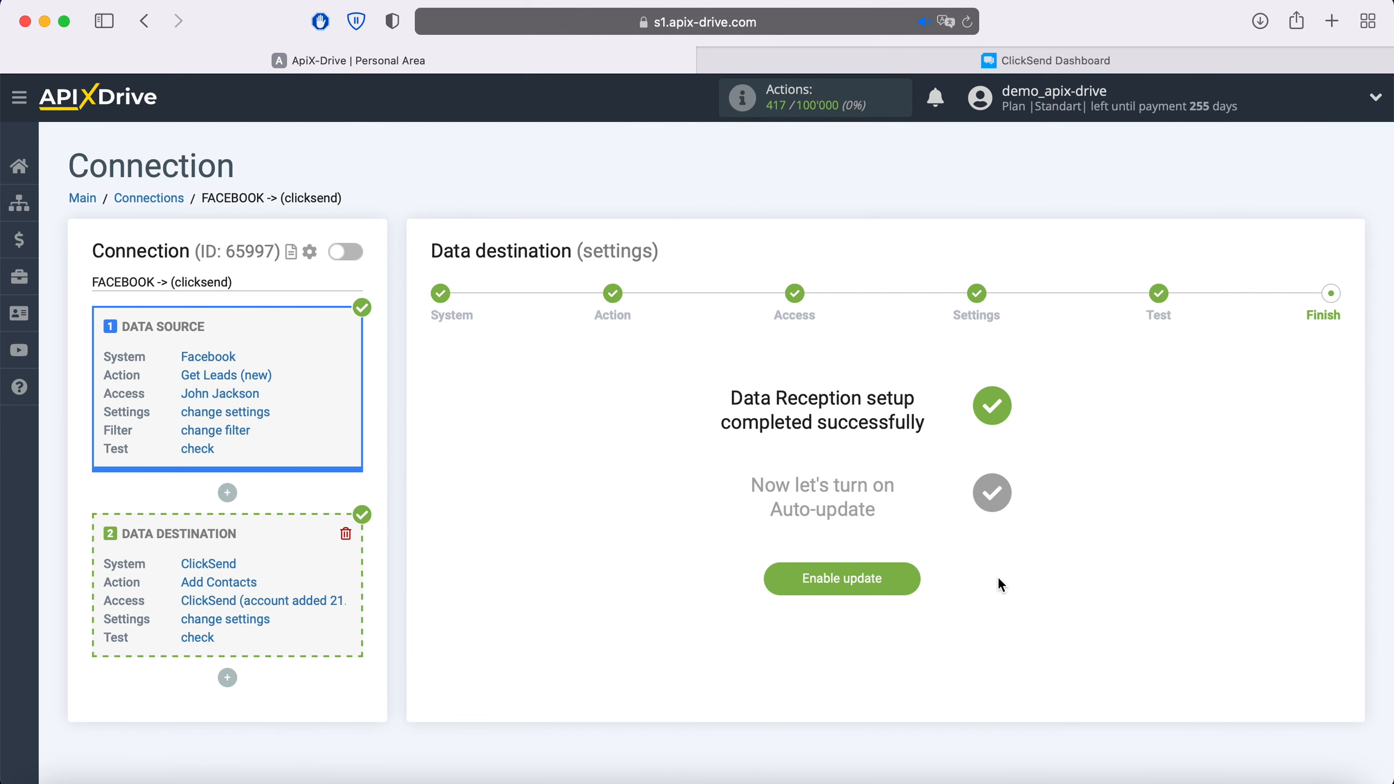
{"action": "left_click", "coordinate": [911, 576]}
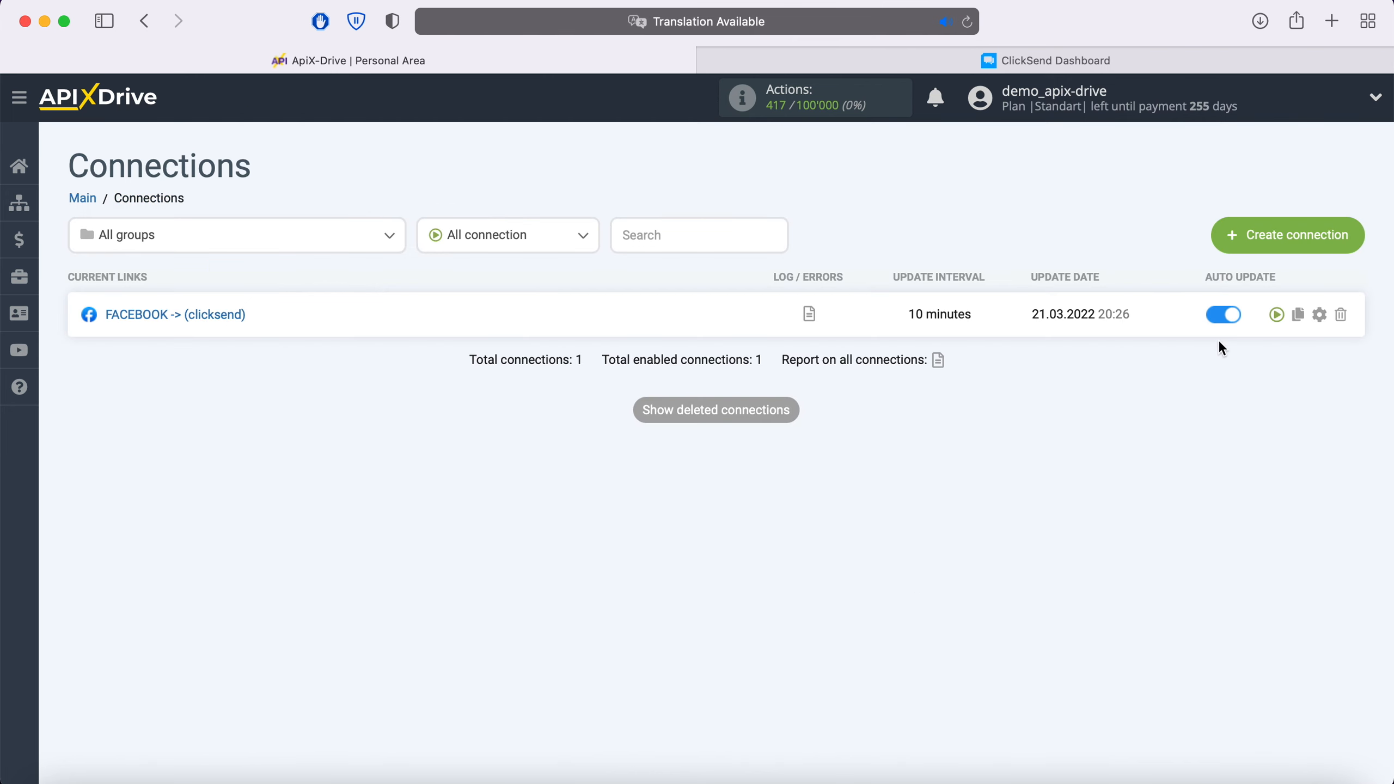
Set the FACEBOOK -> (clicksend) connection's update interval to 5 minutes and save its setup.
{"action": "left_click", "coordinate": [1316, 314]}
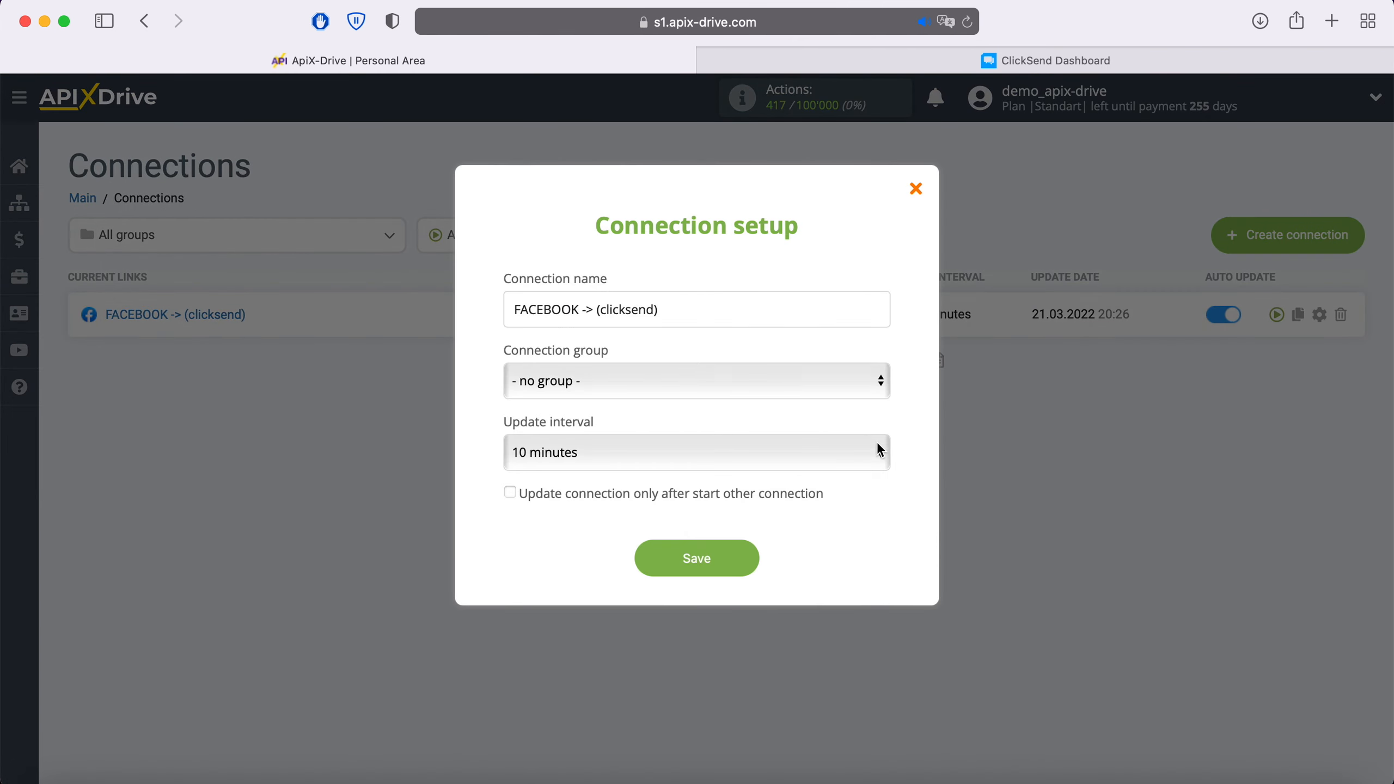
{"action": "left_click", "coordinate": [849, 453]}
{"action": "left_click", "coordinate": [742, 423]}
{"action": "left_click", "coordinate": [741, 556]}
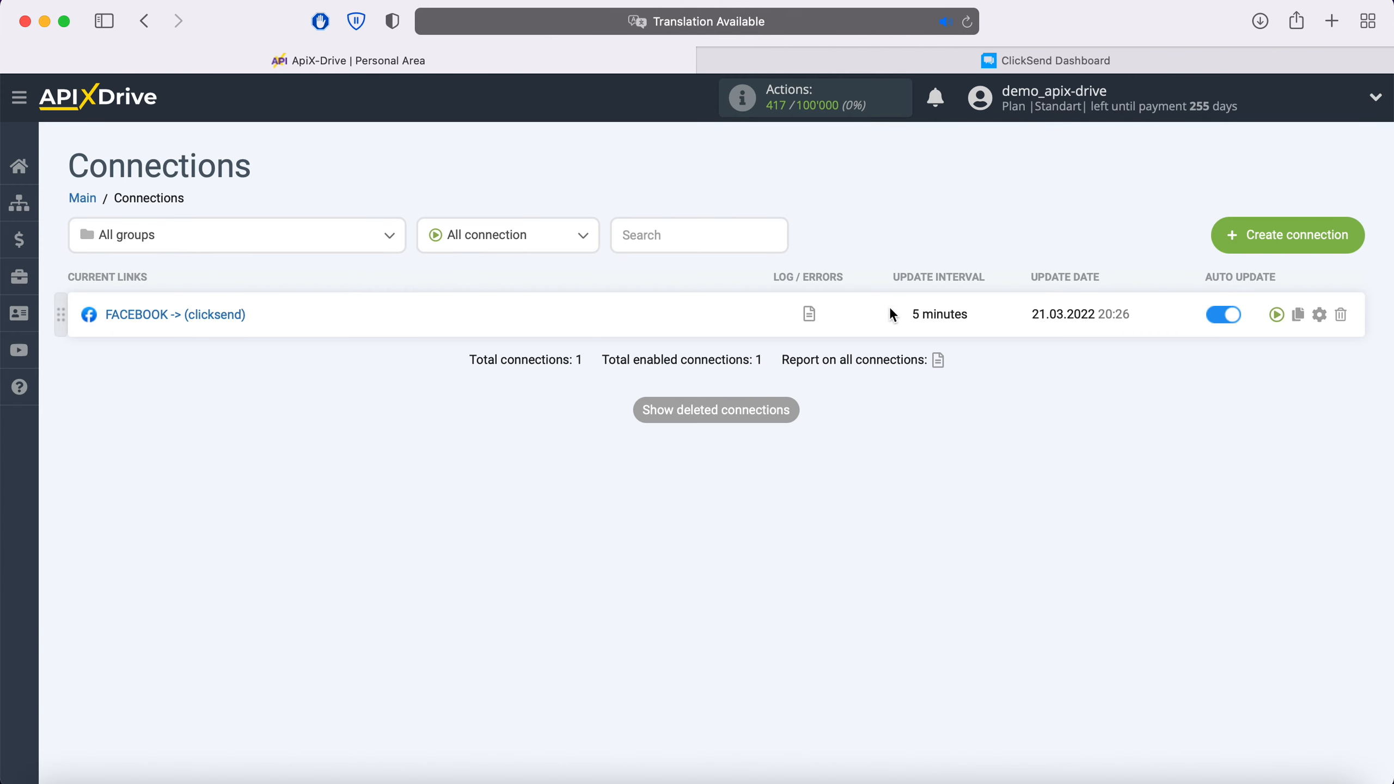